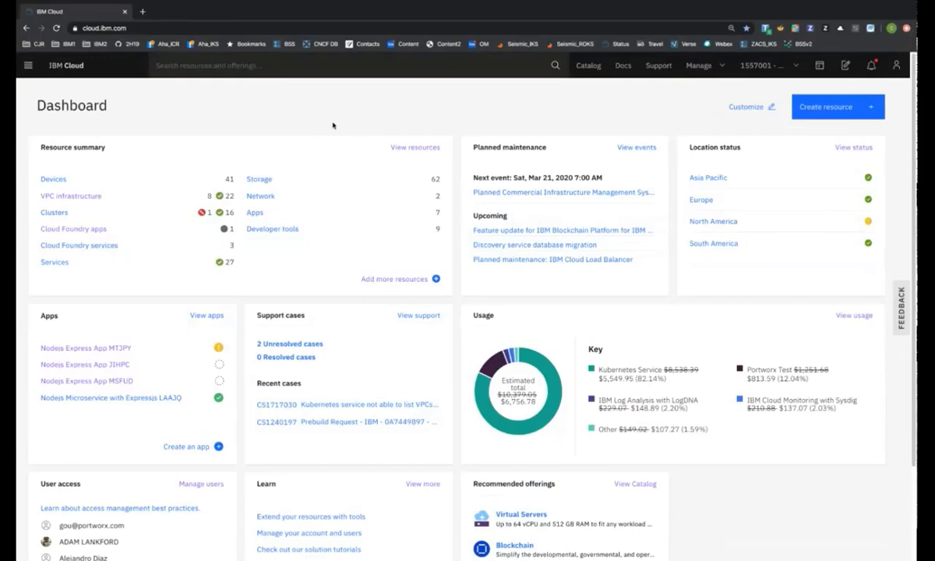
# - Open the catalog's software offerings and filter them to Cloud Paks
pyautogui.click(597, 69)
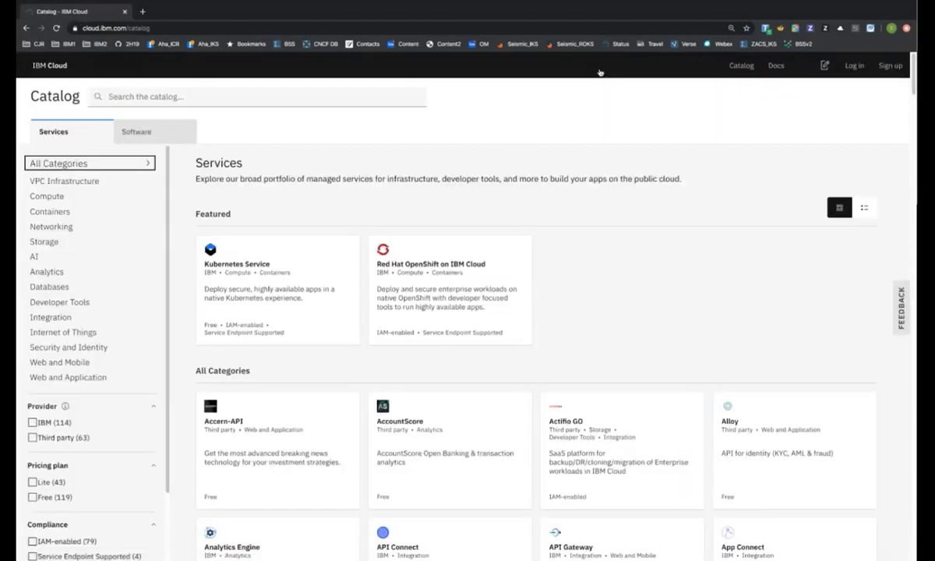
pyautogui.click(148, 132)
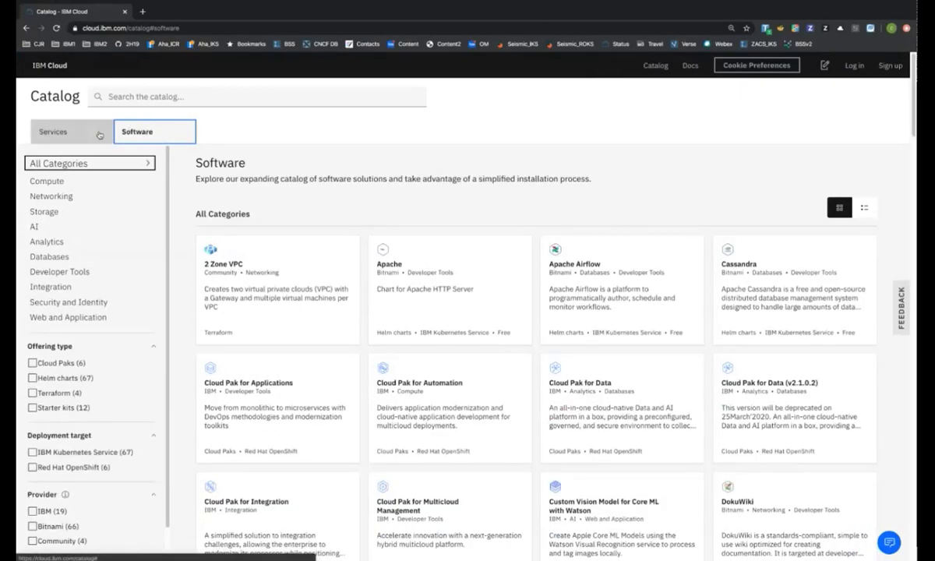
pyautogui.click(33, 363)
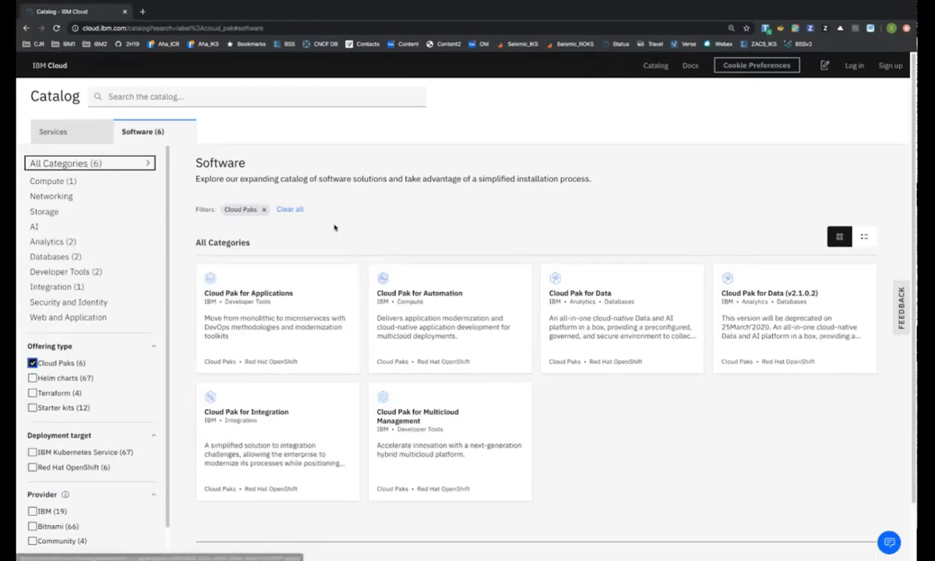
# - Open Red Hat OpenShift on IBM Cloud from the Containers services and log in to reach its cluster creation form
pyautogui.click(91, 134)
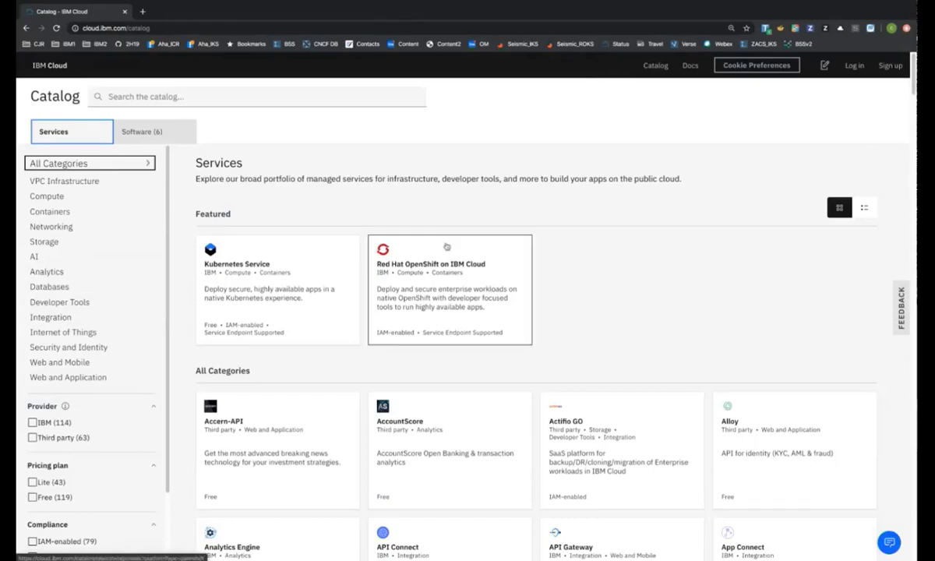
pyautogui.click(63, 212)
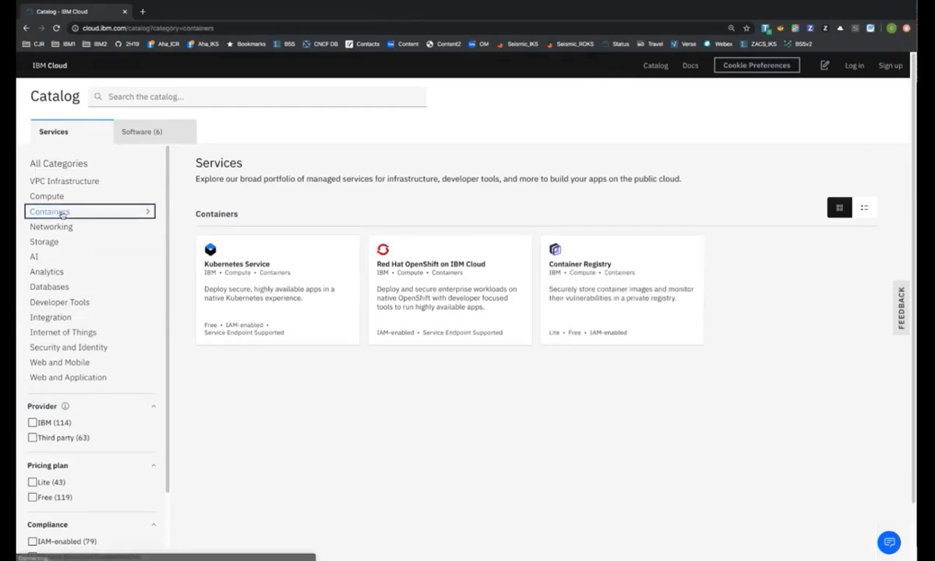
pyautogui.click(463, 265)
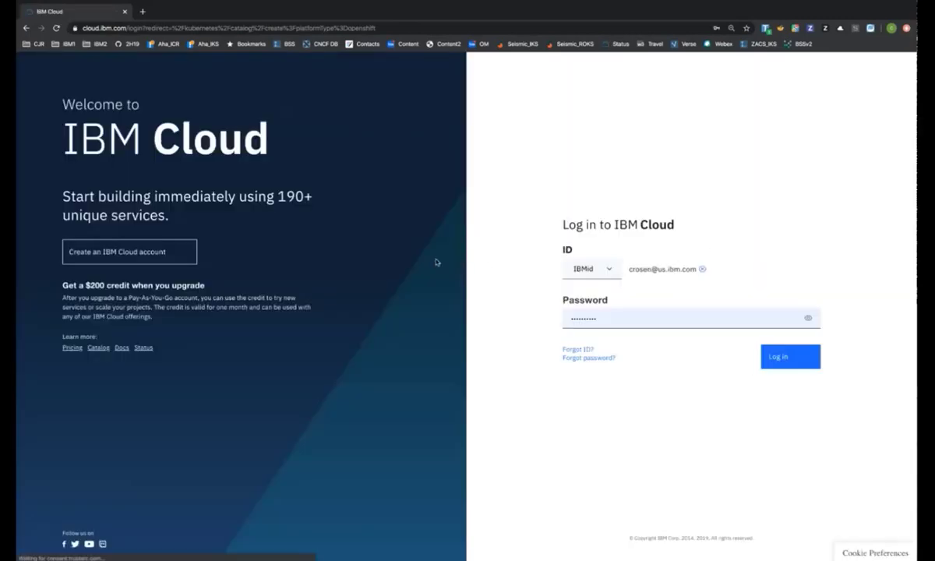
pyautogui.click(783, 357)
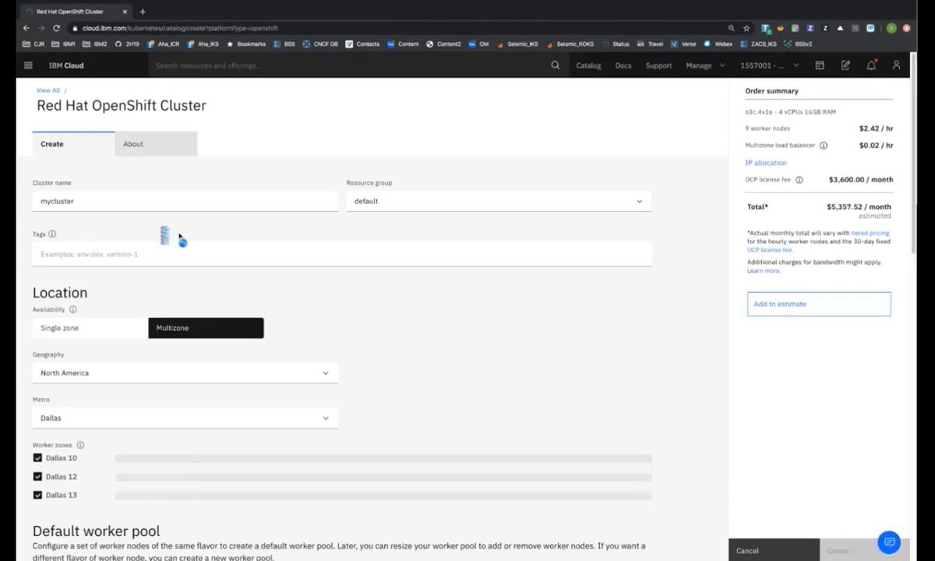
# - Name the cluster demo and assign it to the prod-rg resource group
pyautogui.doubleClick(42, 200)
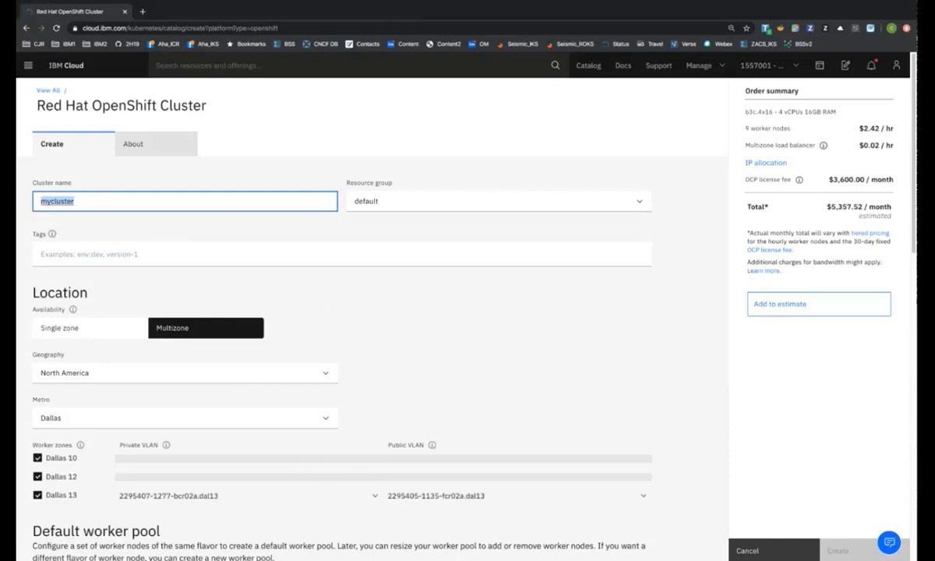
pyautogui.write('demo')
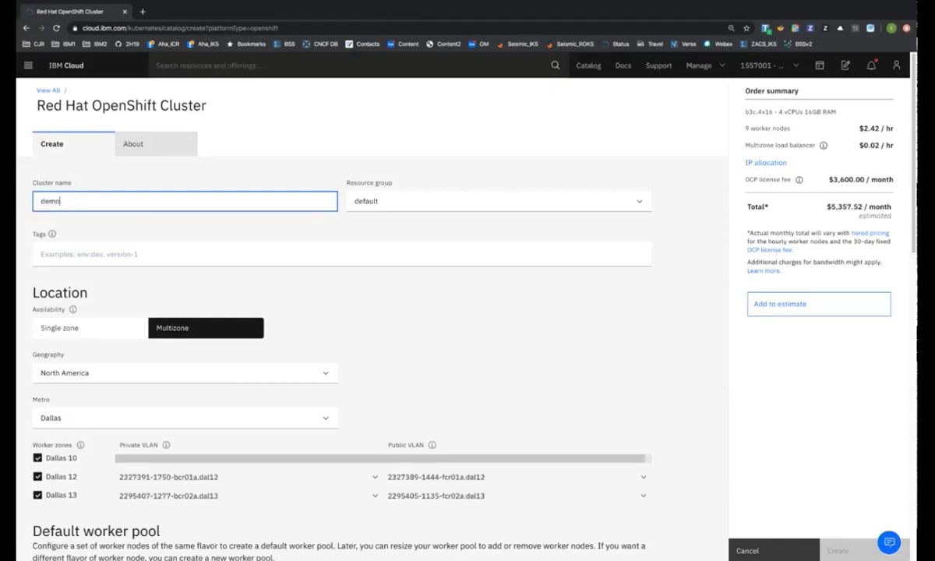
pyautogui.click(402, 204)
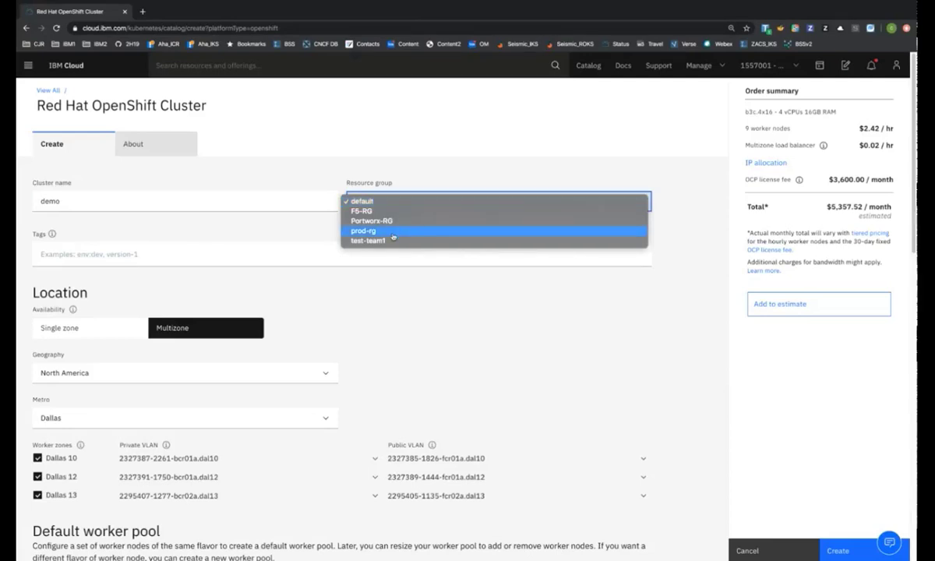
pyautogui.click(393, 231)
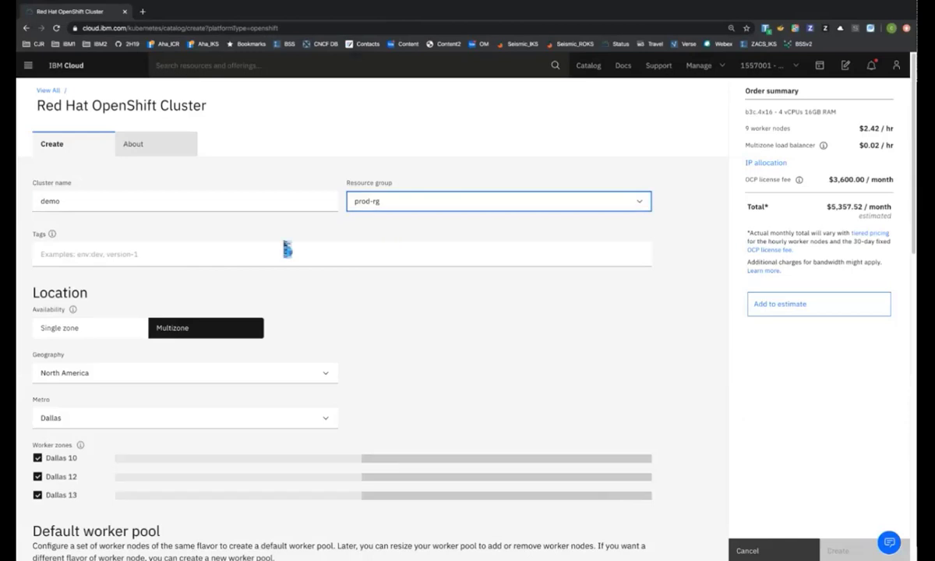
# - Tag the cluster with the existing demo team tag
pyautogui.click(226, 262)
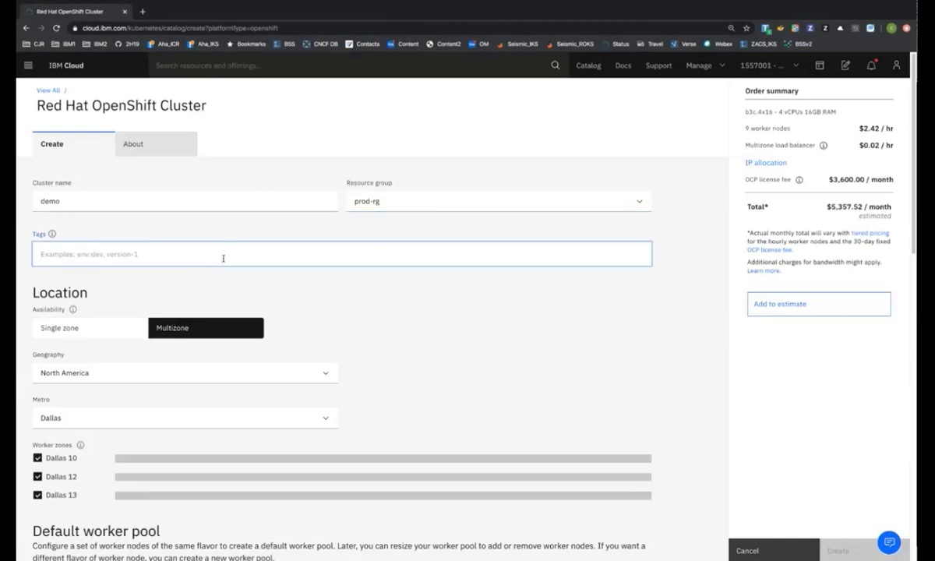
pyautogui.write('demo')
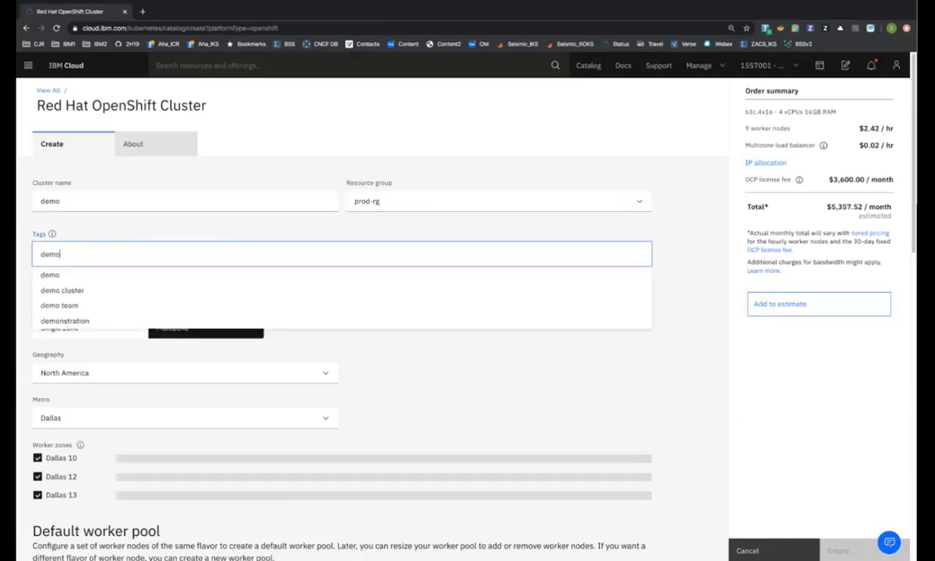
pyautogui.click(101, 305)
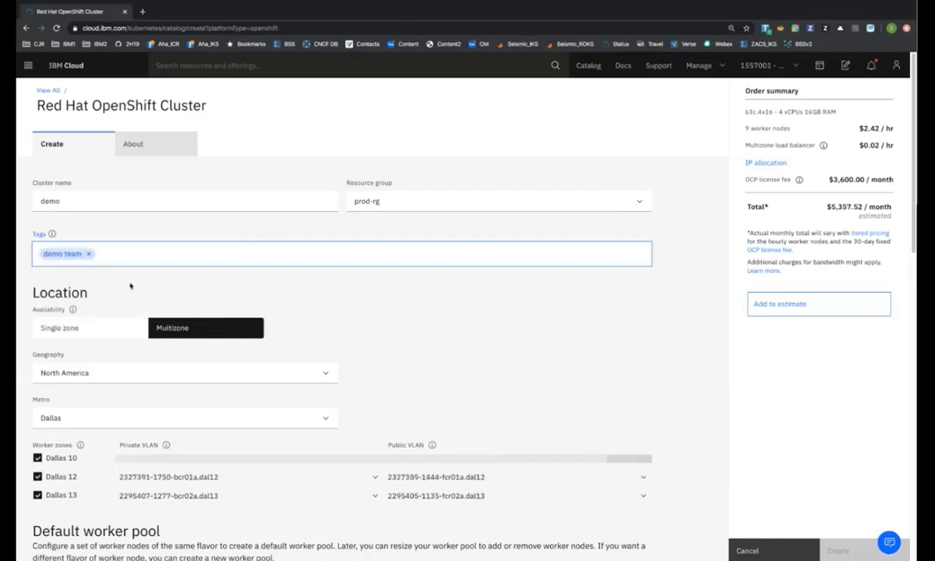
# - Try single-zone availability with the worker zones San Jose 04, Montreal 01 and Toronto 01
pyautogui.scroll(-3, 130, 286)
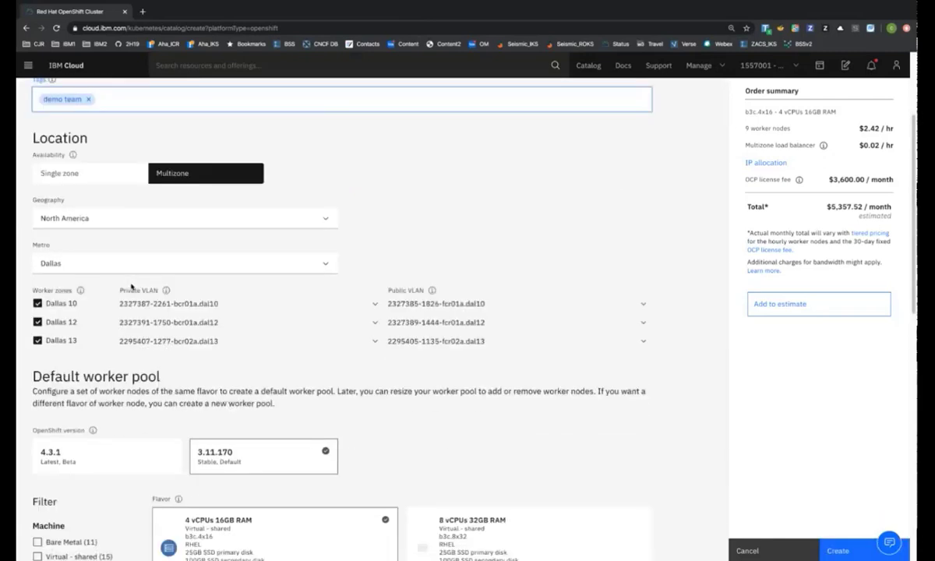
pyautogui.click(73, 157)
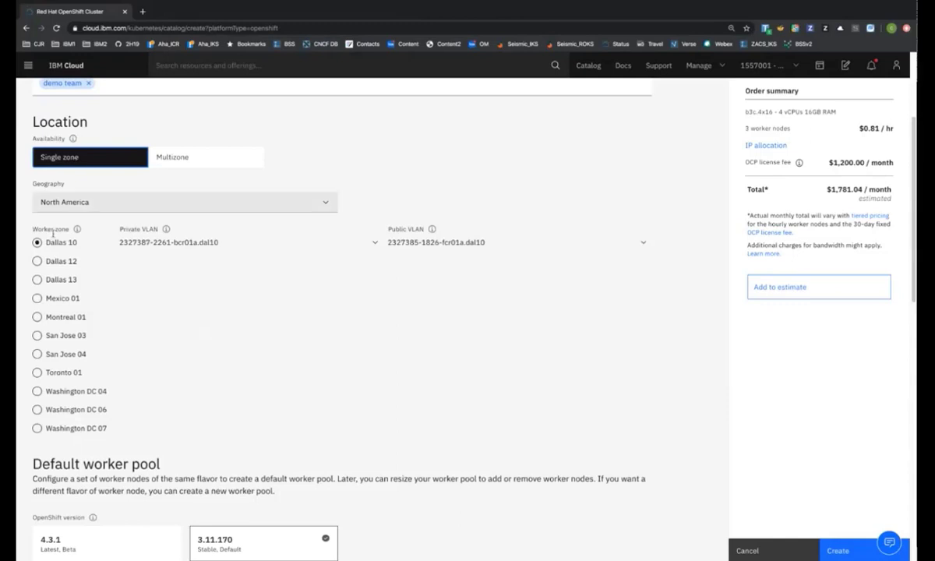
pyautogui.click(50, 356)
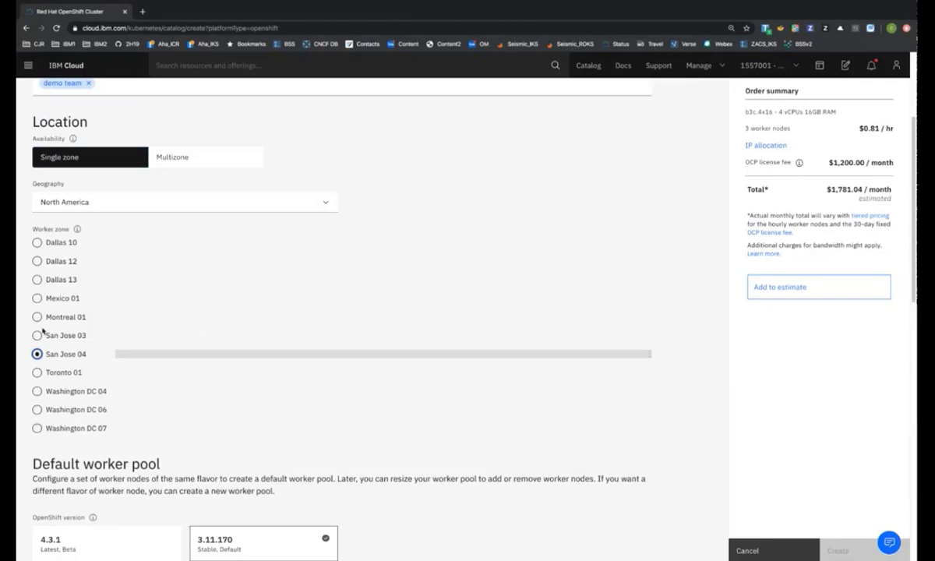
pyautogui.click(40, 319)
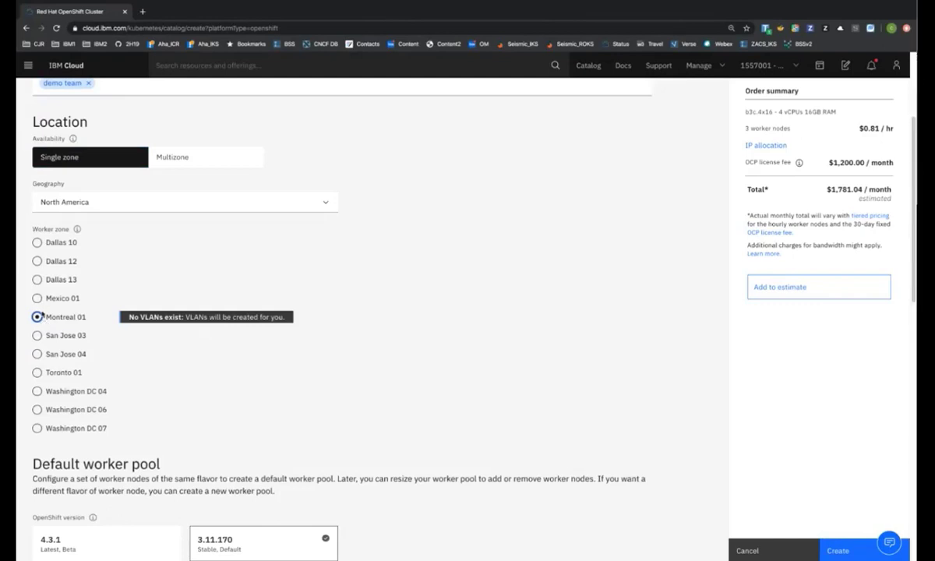
pyautogui.click(37, 374)
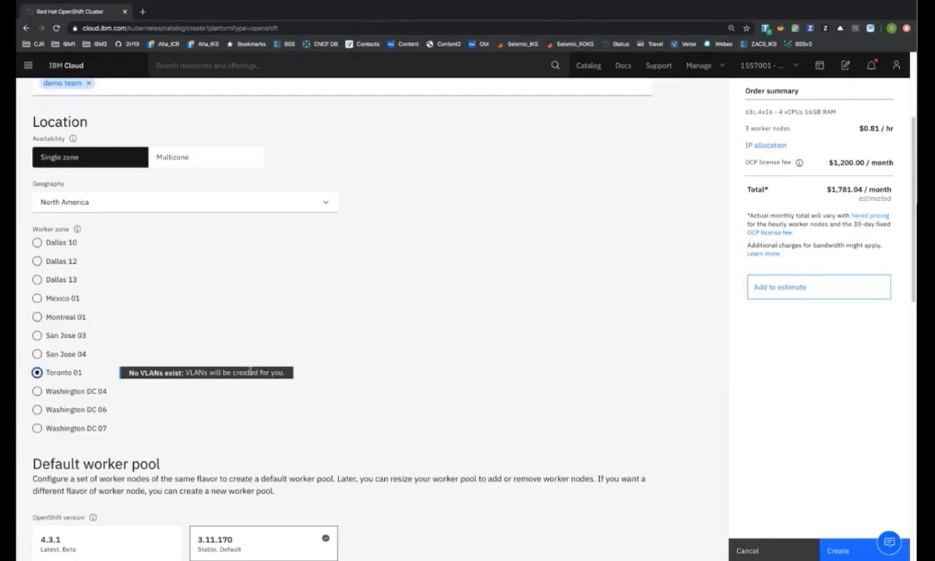
# - Set the cluster location to multizone availability in Europe with Frankfurt as the metro
pyautogui.click(189, 158)
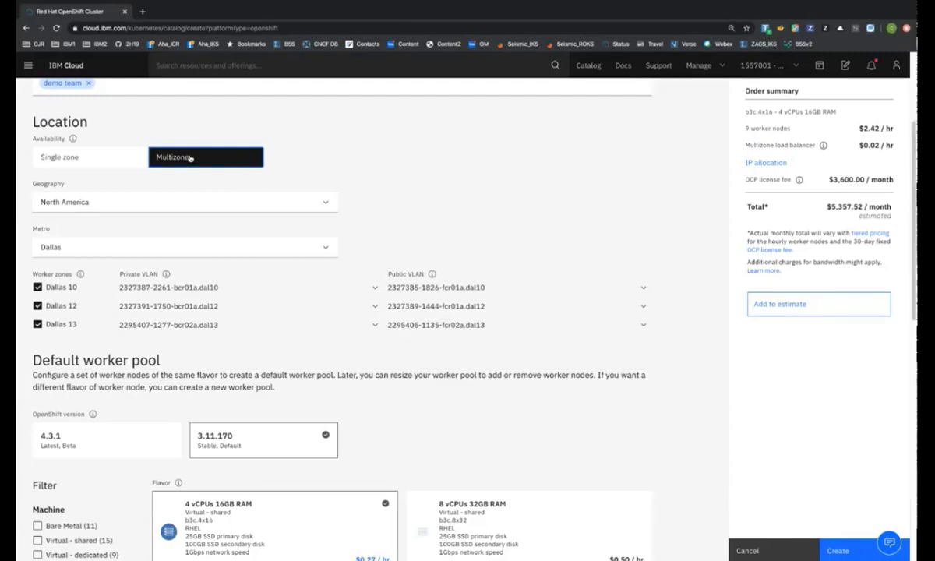
pyautogui.click(173, 202)
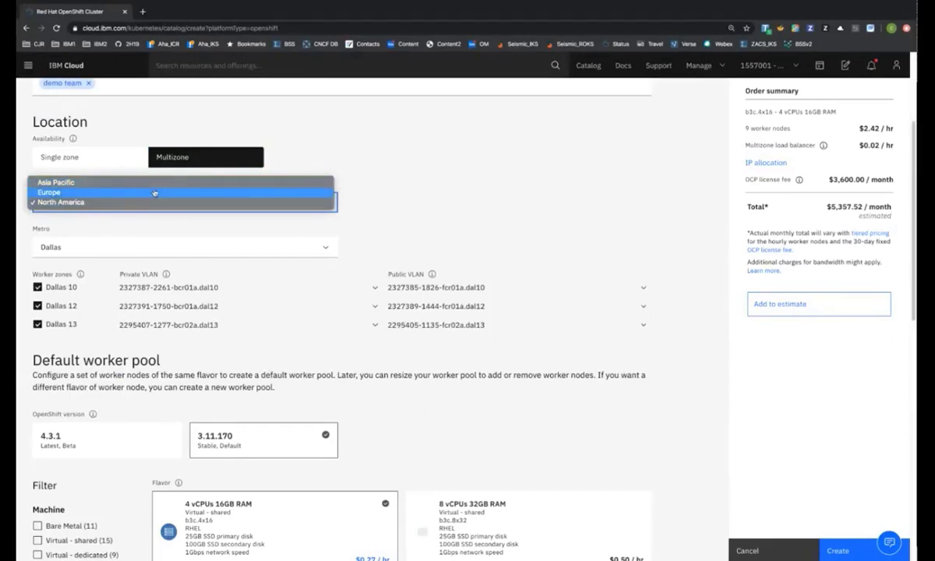
pyautogui.click(155, 192)
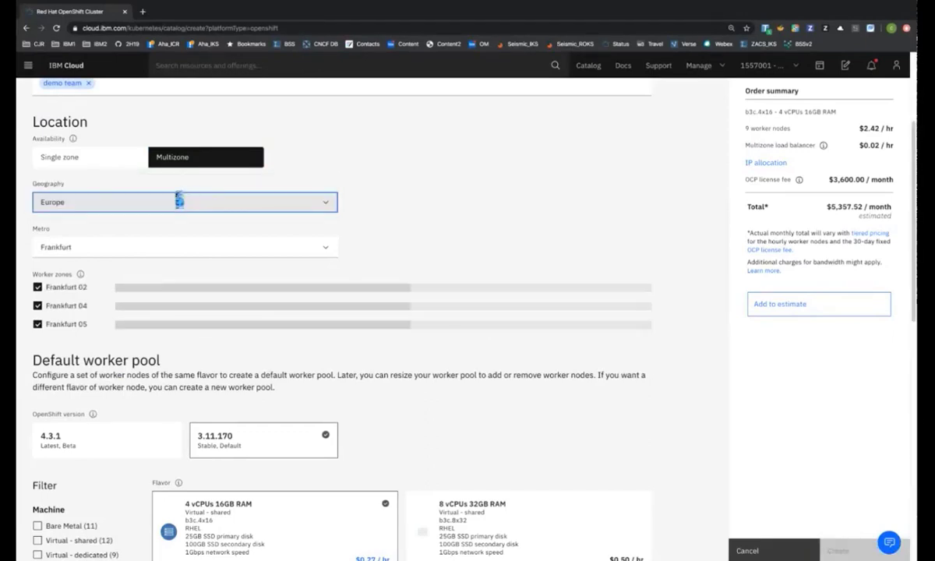
pyautogui.click(185, 249)
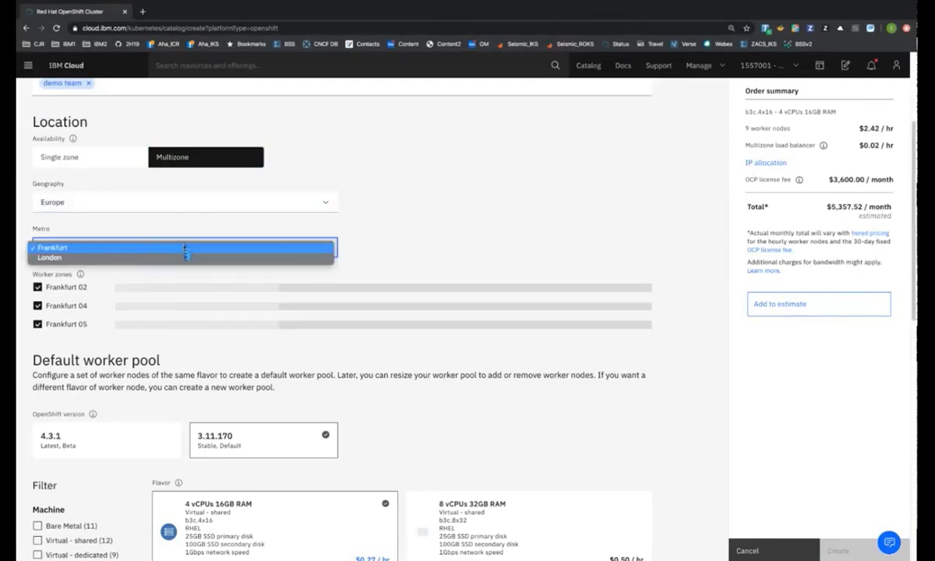
pyautogui.click(197, 231)
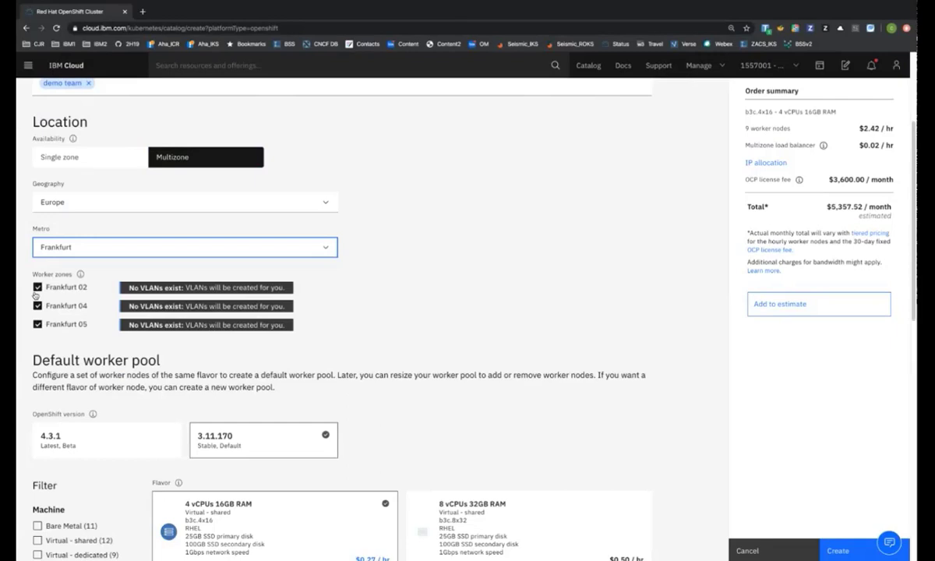
# - Choose OpenShift version 4.3.1 for the default worker pool
pyautogui.scroll(-5, 153, 316)
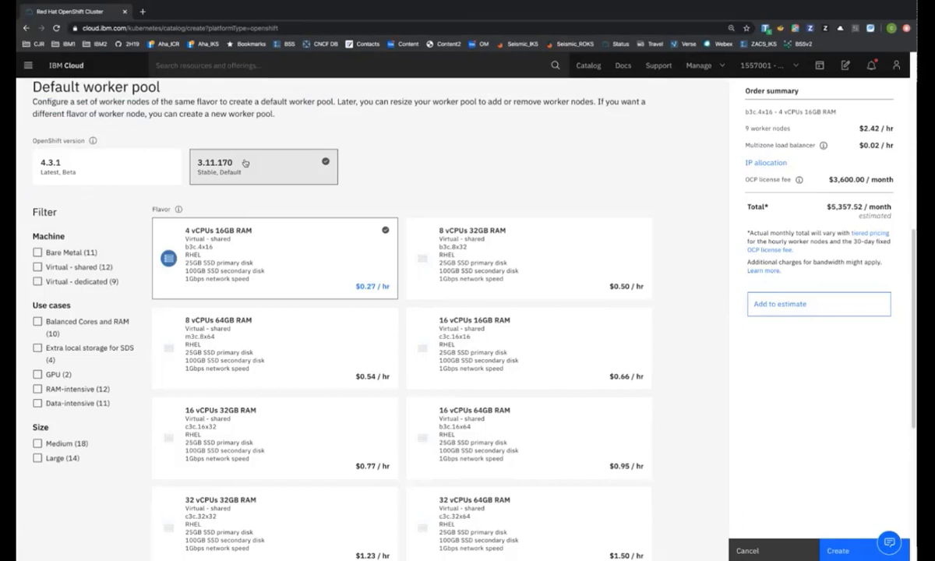
pyautogui.click(148, 176)
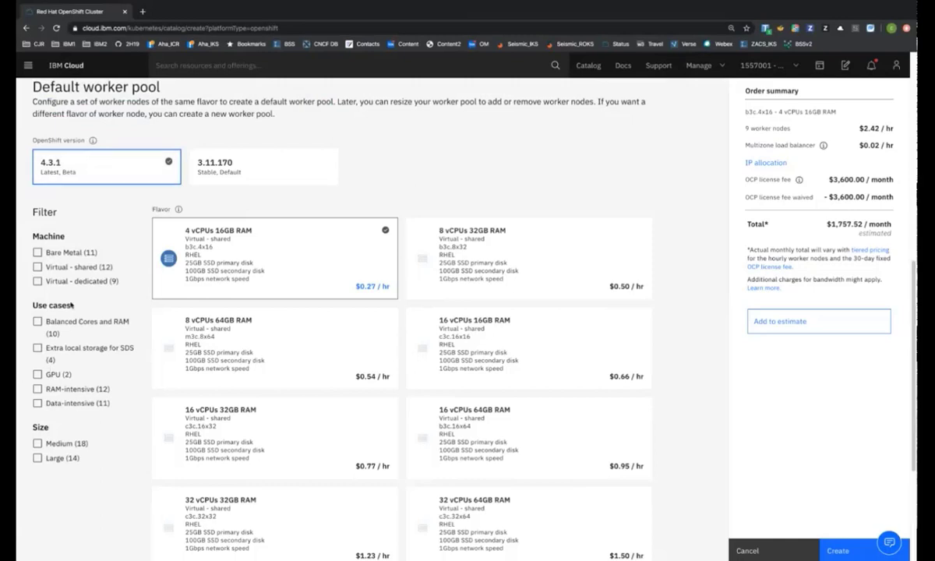
# - Filter the worker flavors in turn by bare metal, shared virtual and dedicated virtual machines, and clear the filters
pyautogui.click(68, 254)
pyautogui.click(68, 254)
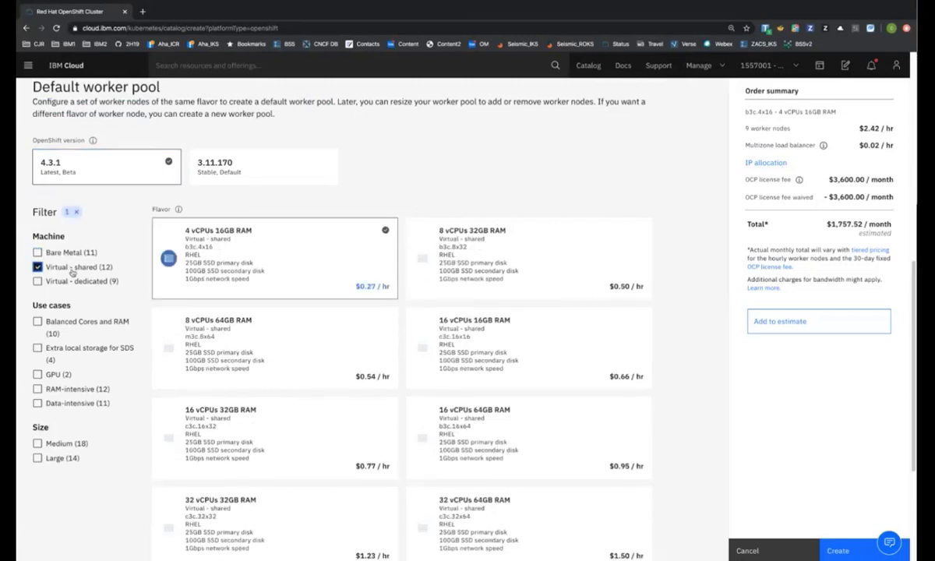
pyautogui.click(76, 267)
pyautogui.click(77, 281)
pyautogui.click(78, 267)
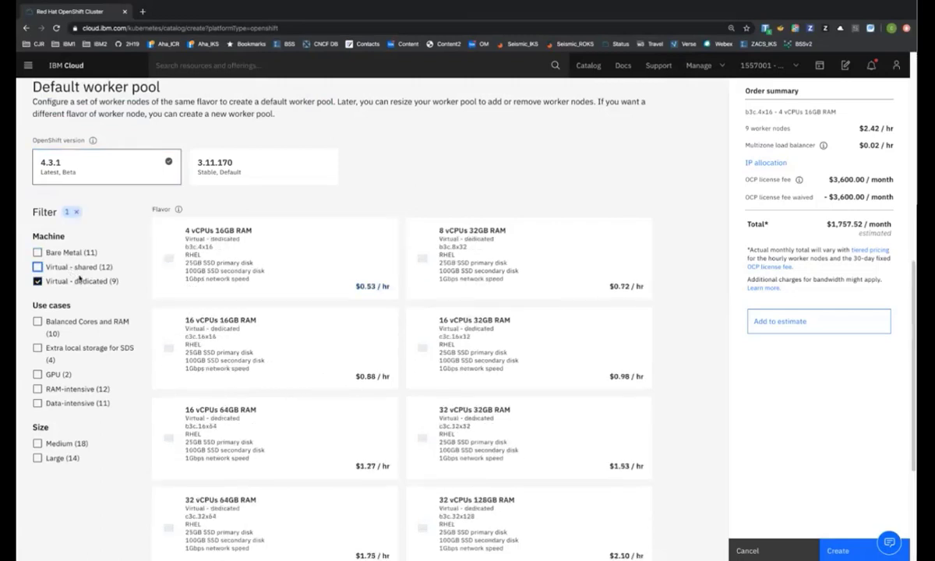
pyautogui.click(78, 280)
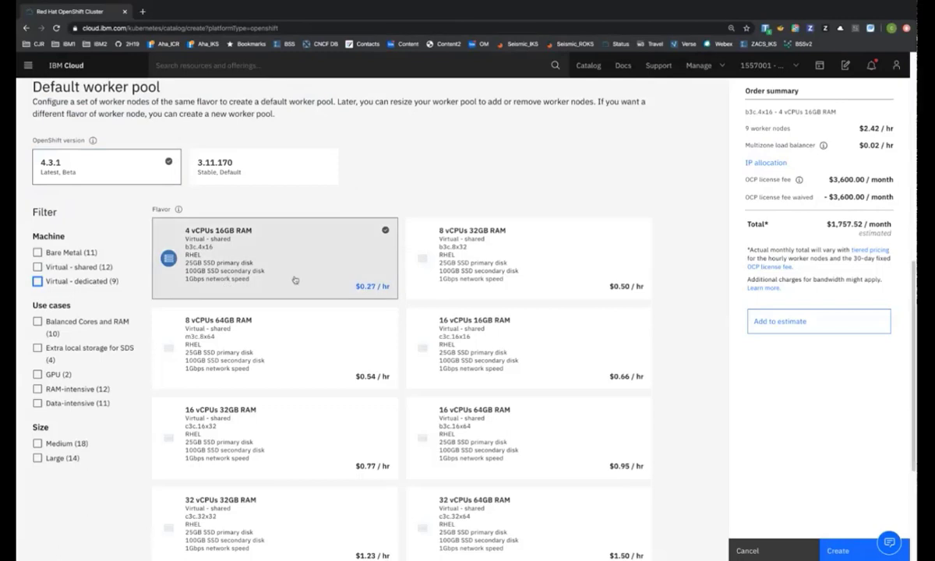
# - Select the shared virtual flavor b3c.4x16 with 4 vCPUs and 16GB RAM for the worker nodes
pyautogui.scroll(-3, 295, 281)
pyautogui.scroll(3, 377, 316)
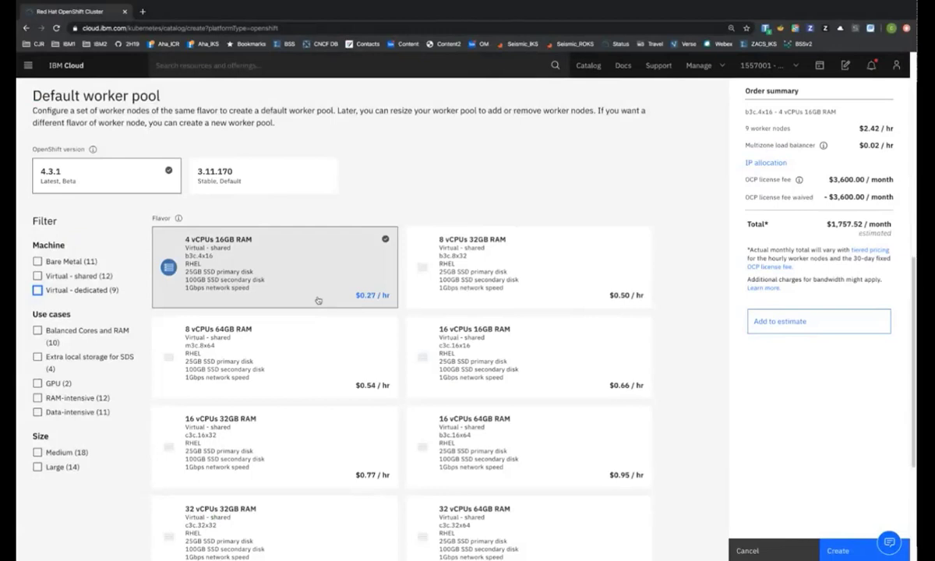
pyautogui.click(300, 273)
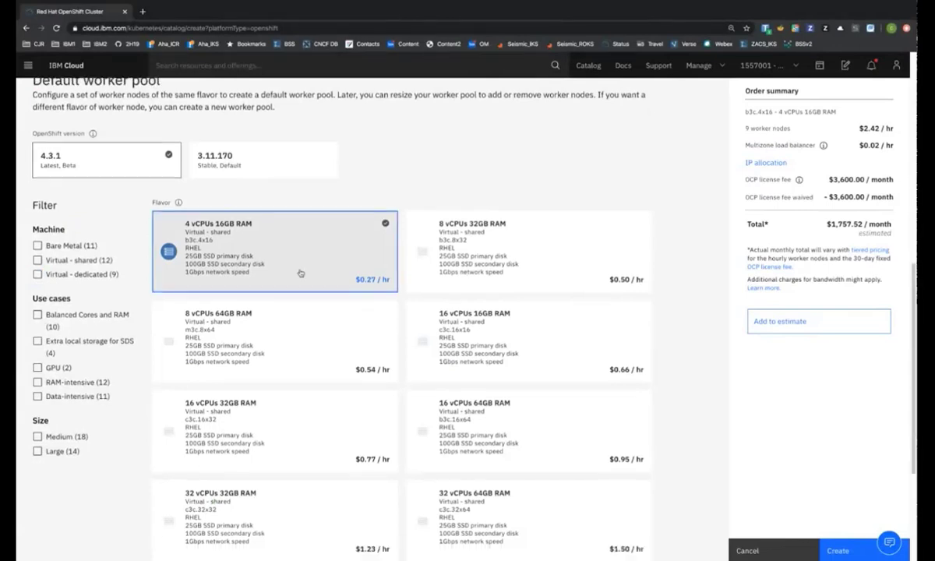
# - Turn local disk encryption off and on again for the worker pool
pyautogui.scroll(-3, 302, 273)
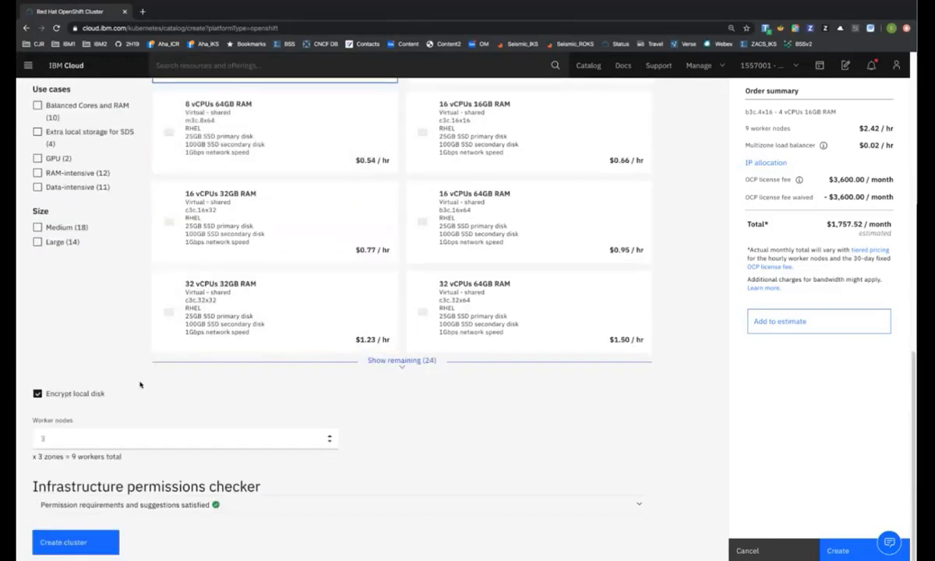
pyautogui.click(50, 394)
pyautogui.click(52, 395)
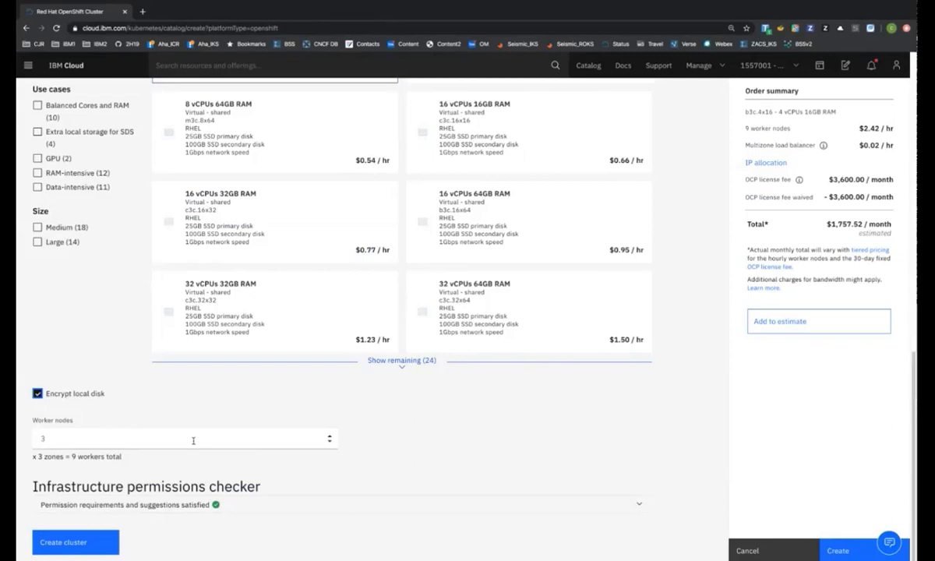
# - Examine the infrastructure permission details and the waived OCP license fee in the order summary
pyautogui.click(178, 505)
pyautogui.scroll(-2, 176, 498)
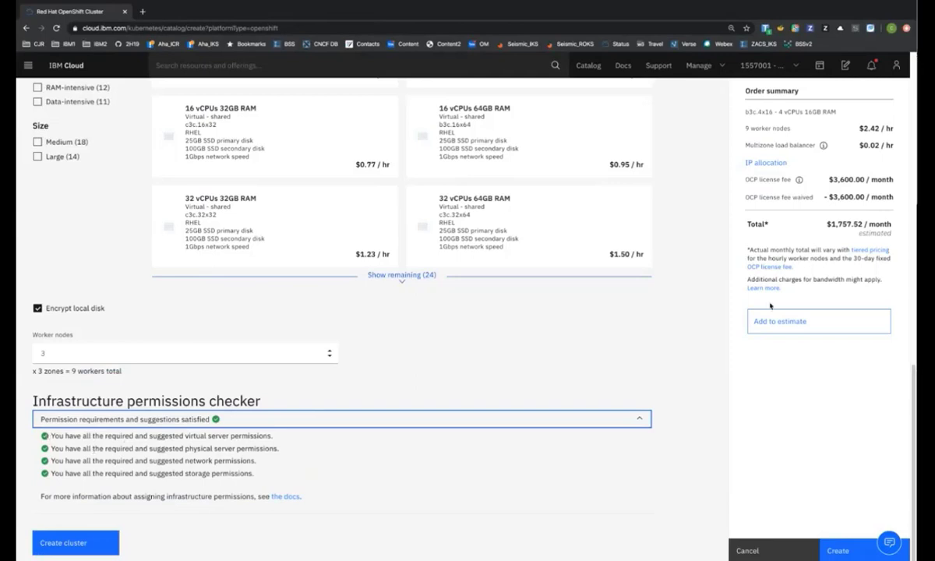
pyautogui.moveTo(756, 197); pyautogui.dragTo(869, 201)
pyautogui.click(746, 229)
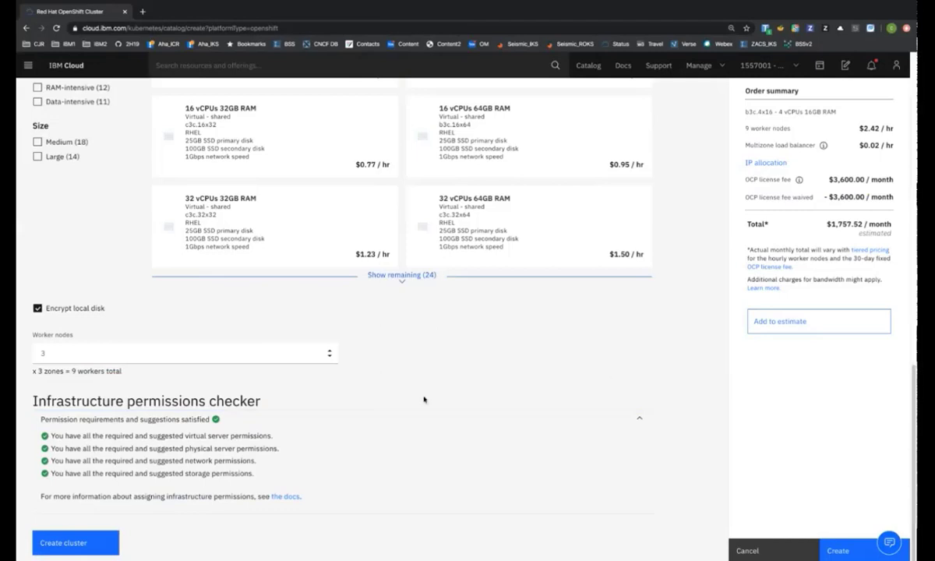
# - Create the configured demo cluster and go to the list of OpenShift clusters
pyautogui.click(74, 545)
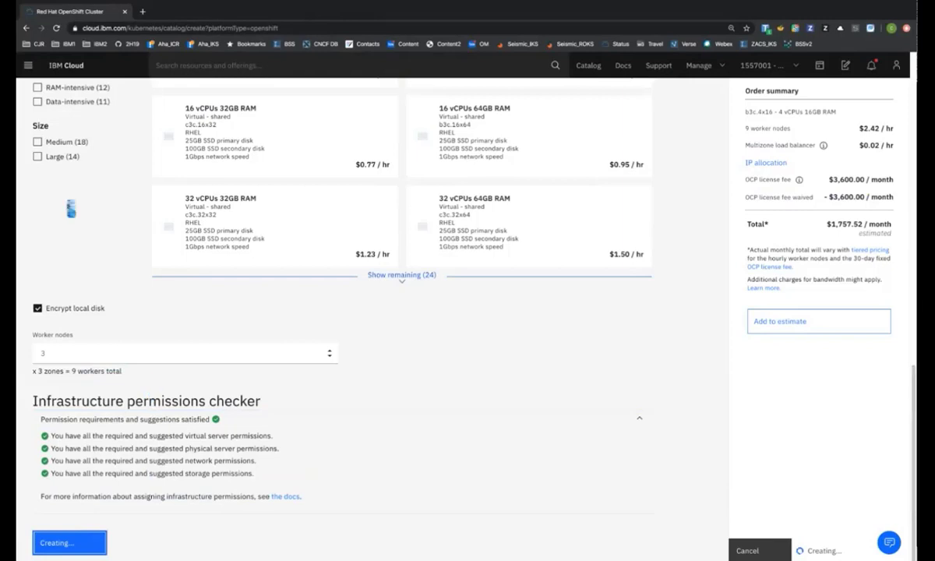
pyautogui.click(28, 66)
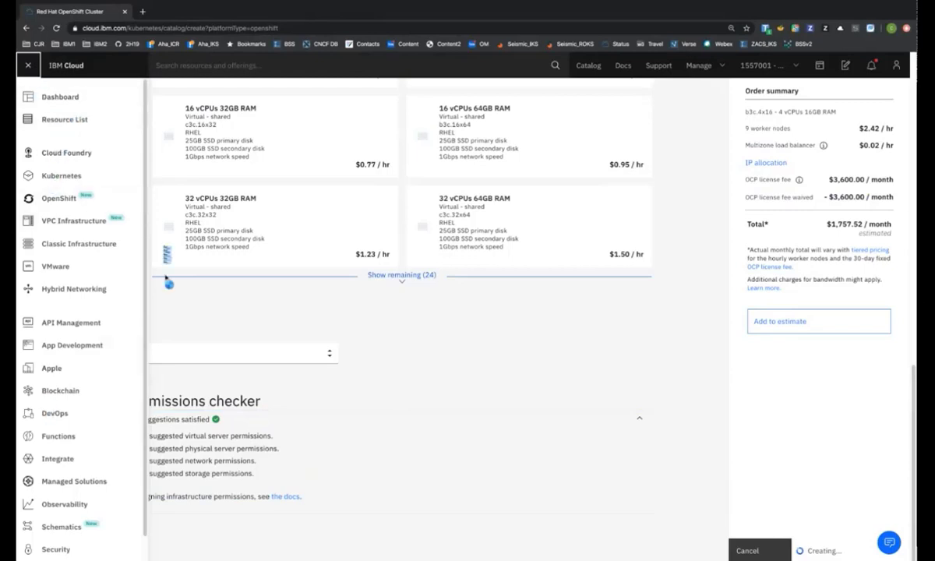
pyautogui.click(66, 203)
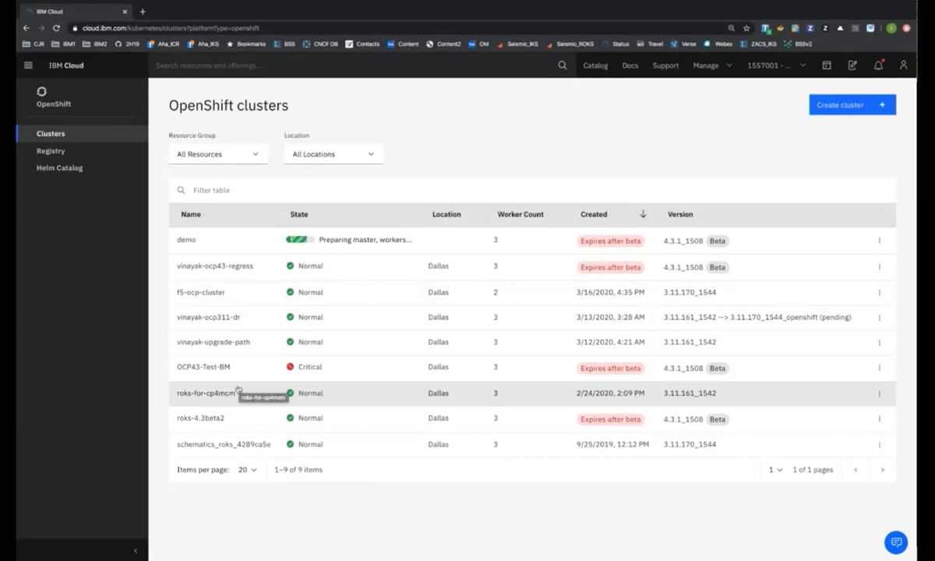
# - Open the roks-4.3beta2 cluster and examine the ingress subdomain in its overview summary
pyautogui.click(226, 416)
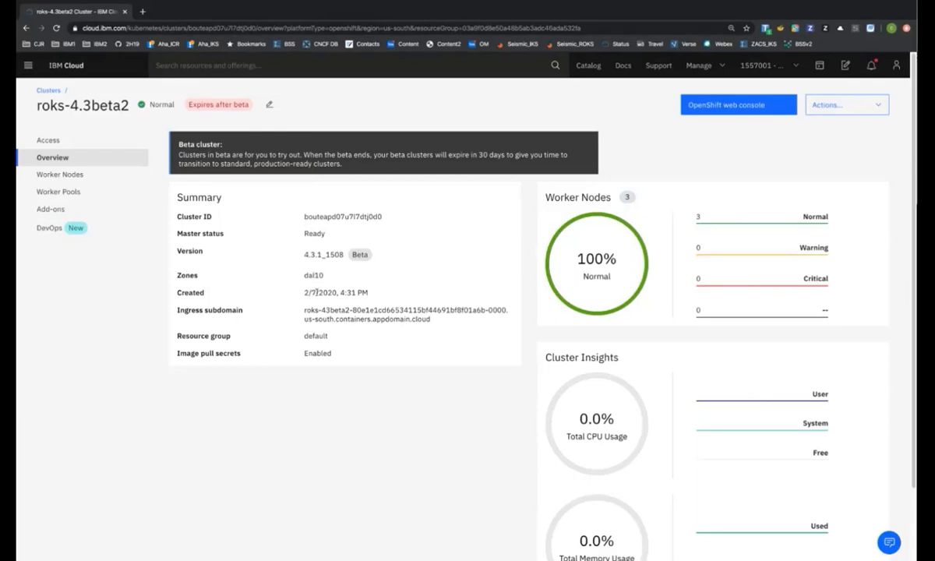
pyautogui.moveTo(439, 322); pyautogui.dragTo(314, 310)
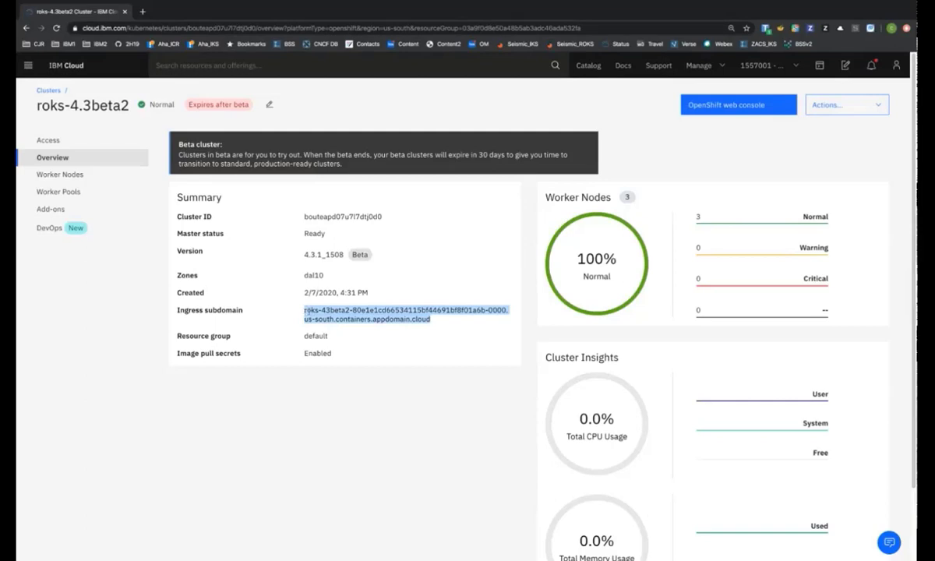
pyautogui.click(308, 311)
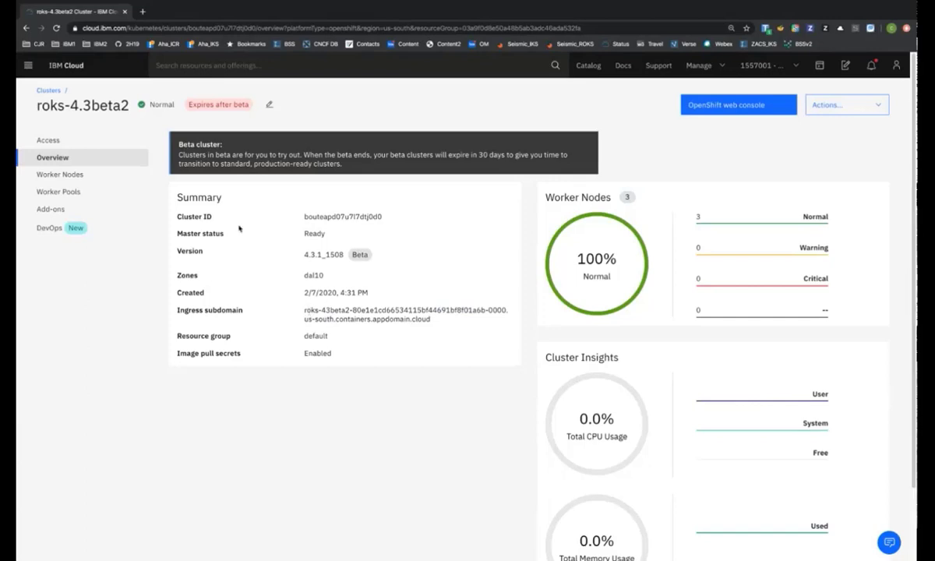
# - Examine the cluster's worker nodes and the hardware isolation in the details of node 000001ce
pyautogui.click(78, 175)
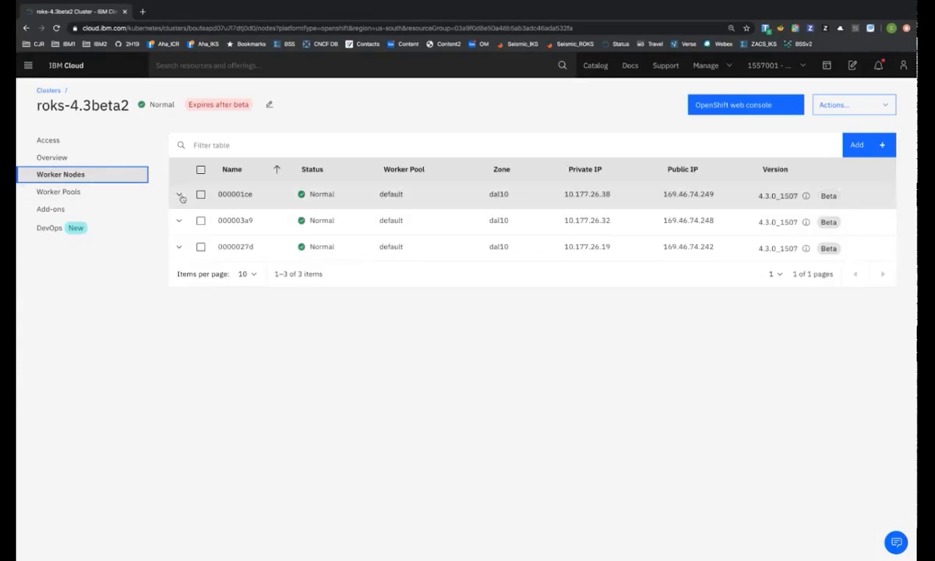
pyautogui.click(180, 196)
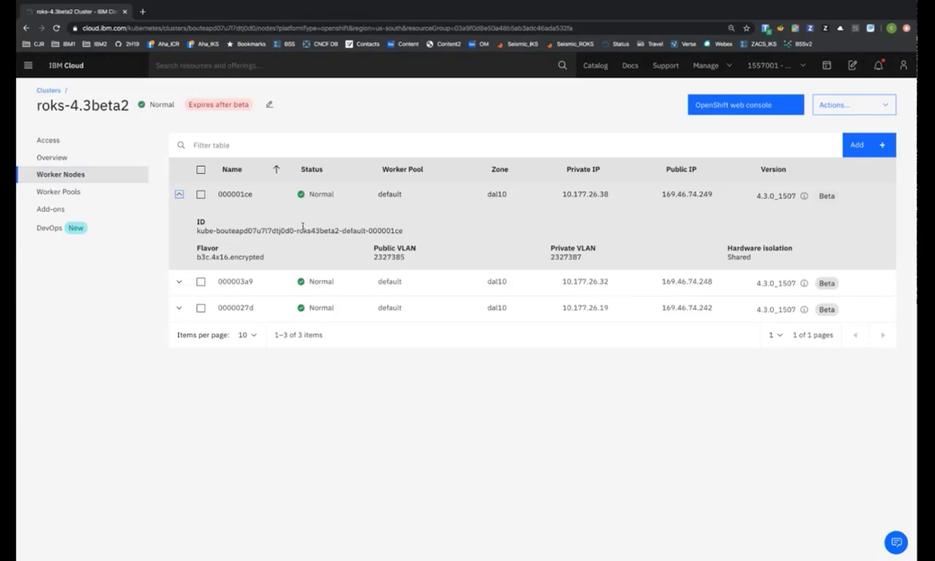
pyautogui.moveTo(727, 246); pyautogui.dragTo(775, 261)
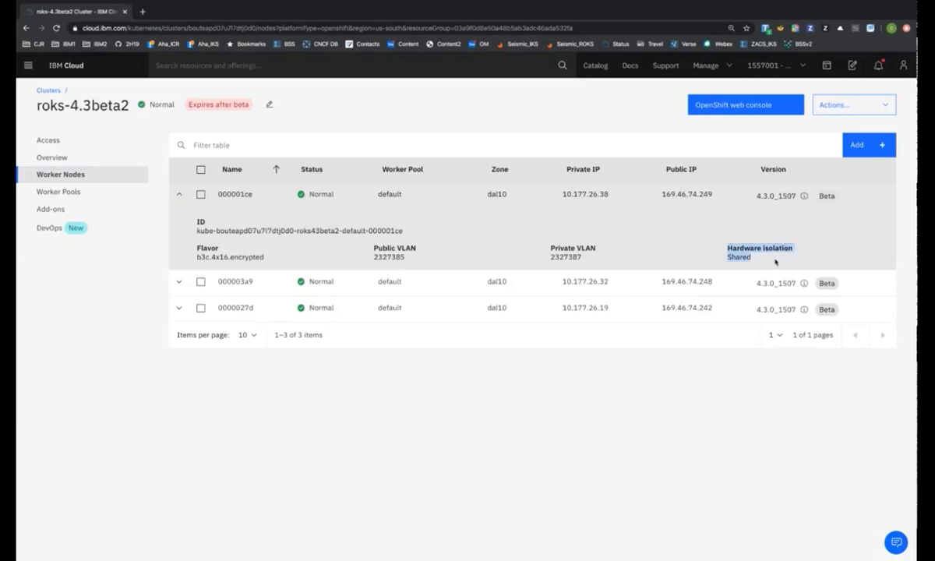
pyautogui.click(775, 261)
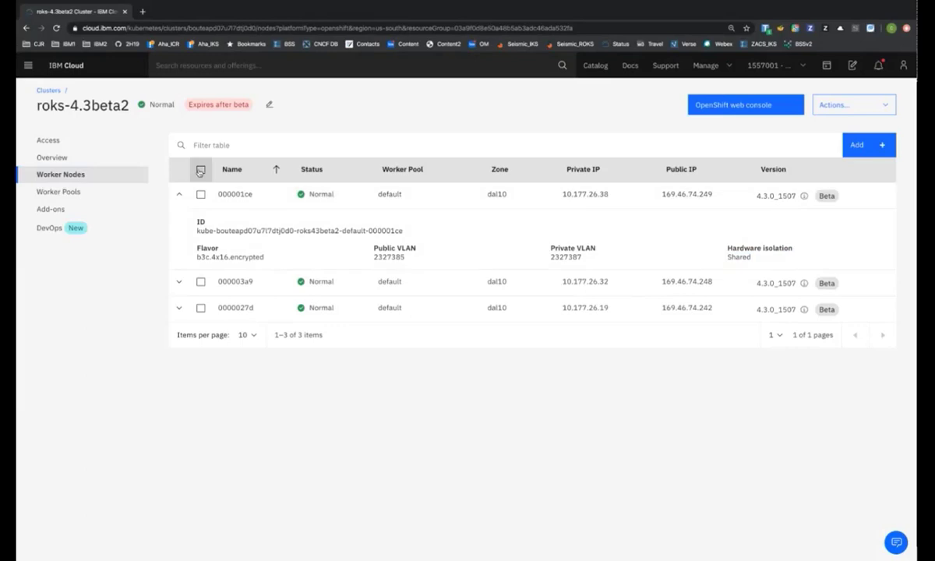
# - Update all three worker nodes of roks-4.3beta2 to version 4.3.5_1514_openshift and dismiss the notification
pyautogui.click(201, 171)
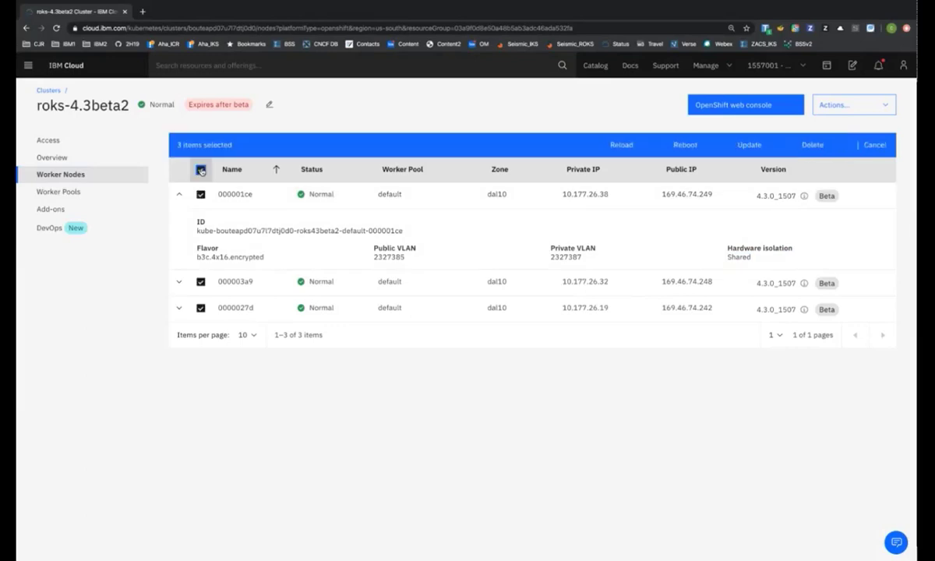
pyautogui.click(744, 146)
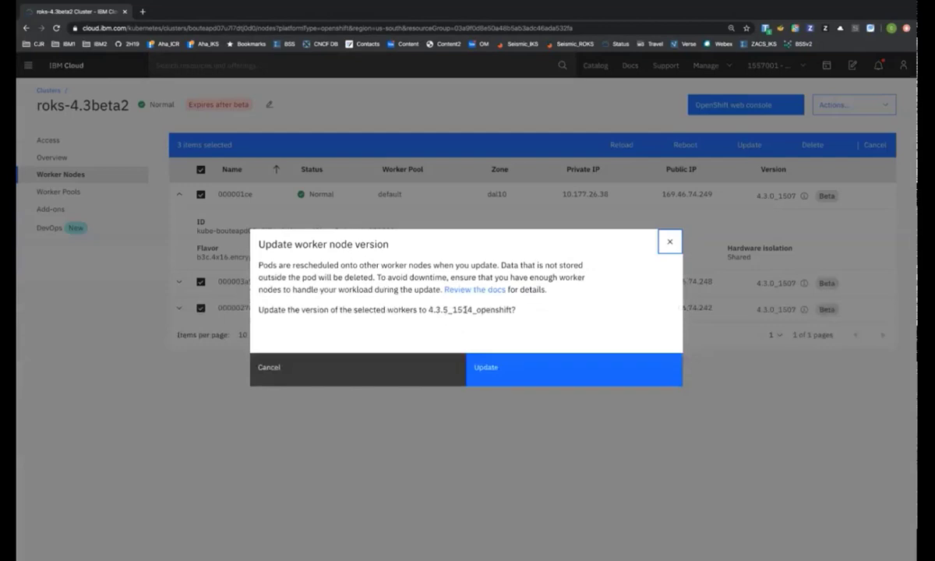
pyautogui.click(498, 370)
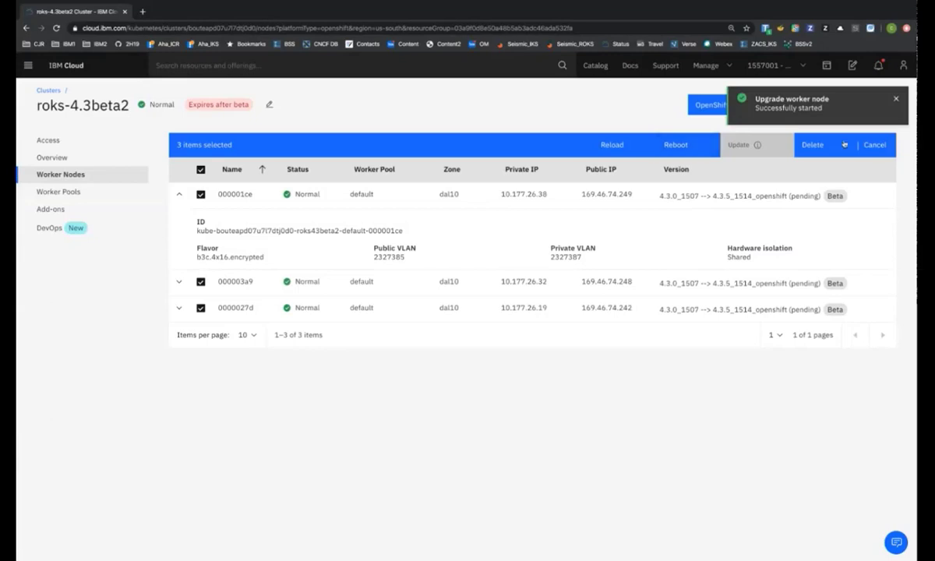
pyautogui.click(896, 99)
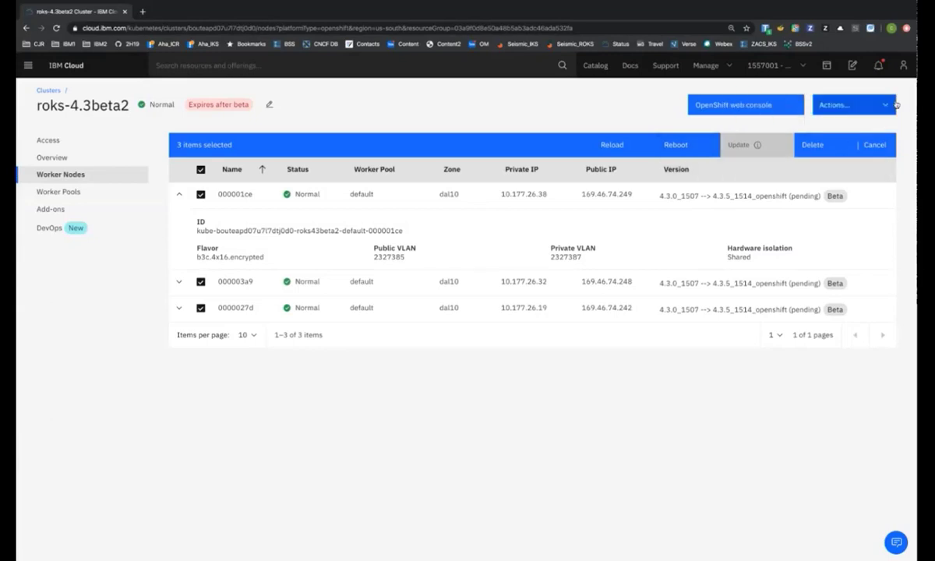
# - Set up an additional worker pool named pool2 with the shared virtual flavor c3c.16x16 (16 vCPUs 16GB RAM)
pyautogui.click(85, 196)
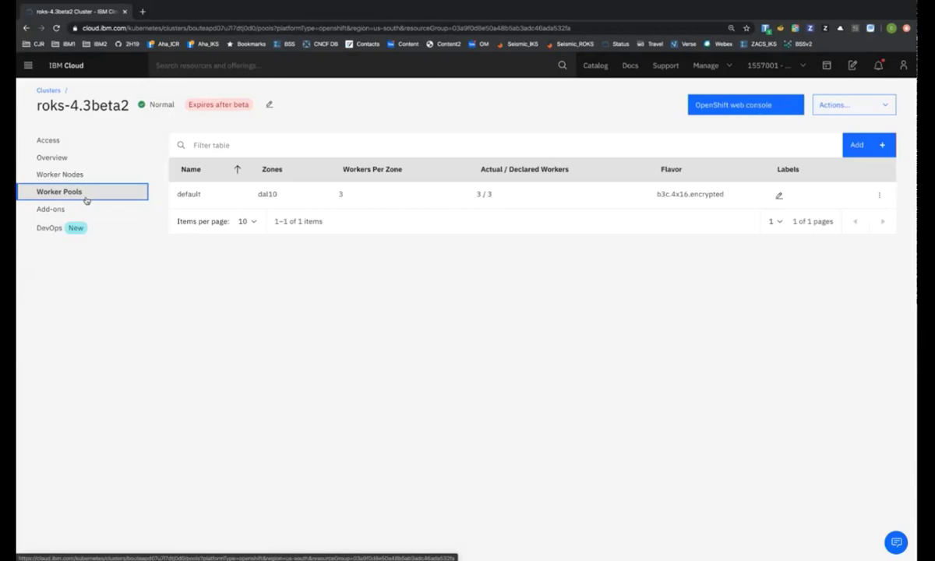
pyautogui.click(869, 148)
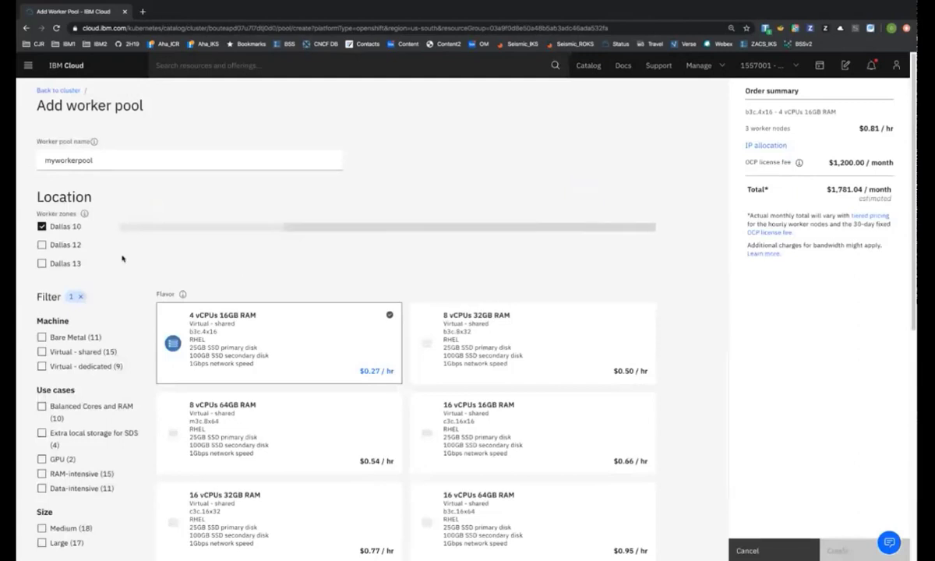
pyautogui.doubleClick(114, 159)
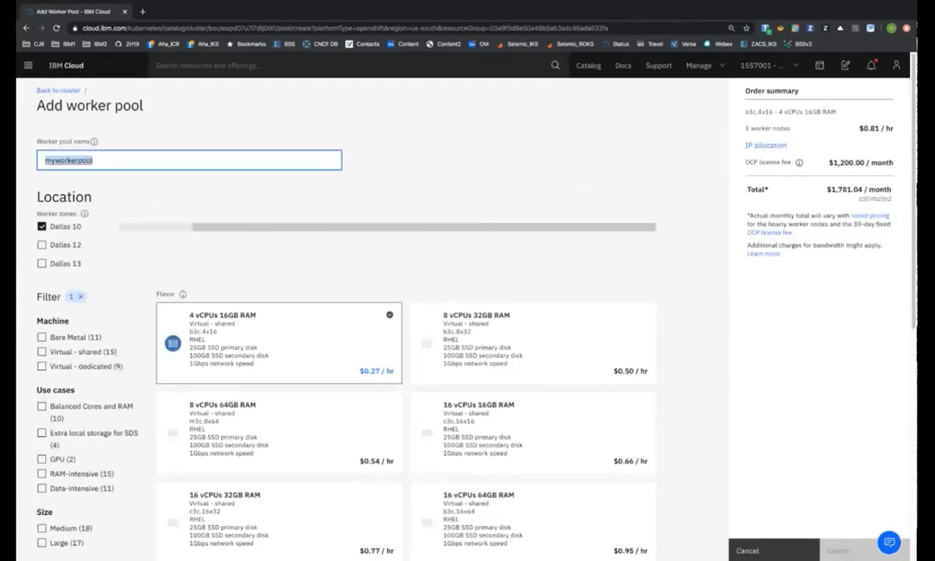
pyautogui.write('pool2')
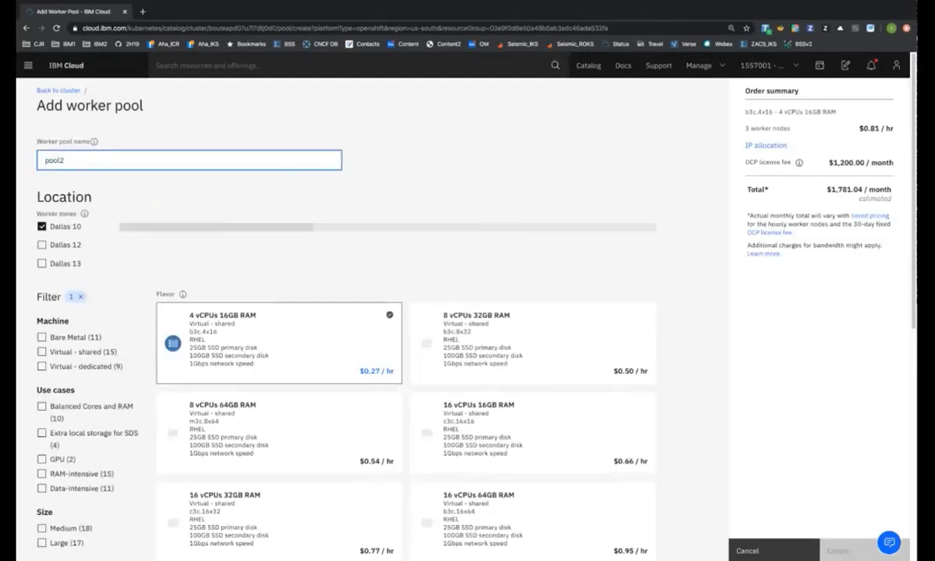
pyautogui.click(483, 433)
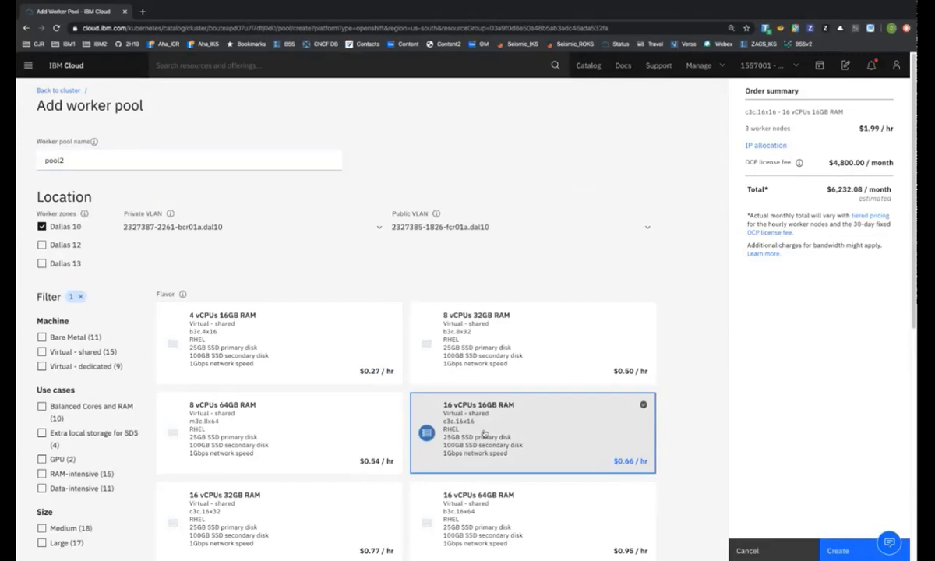
# - Add the worker zones Dallas 12 and Dallas 13 to the new pool and remove them again
pyautogui.click(42, 245)
pyautogui.click(42, 263)
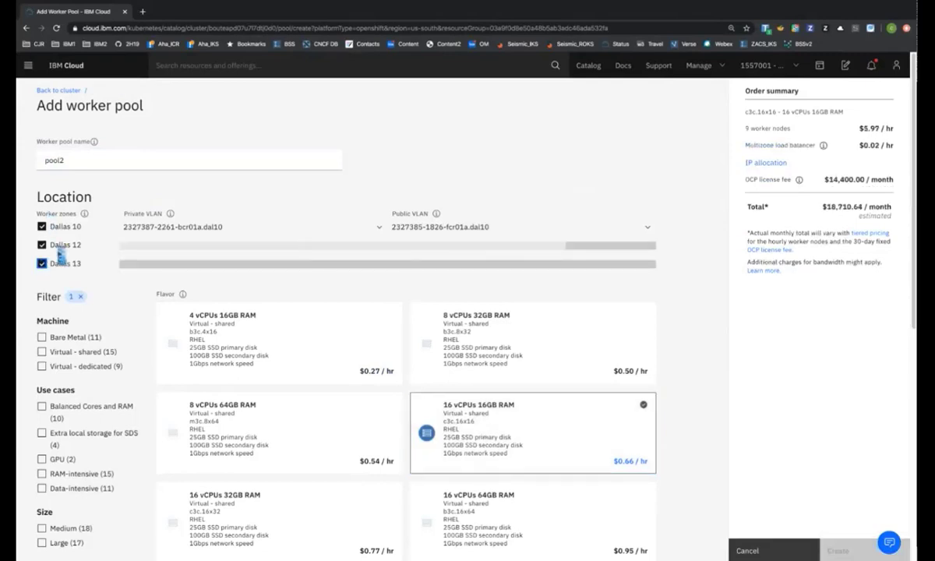
pyautogui.click(42, 245)
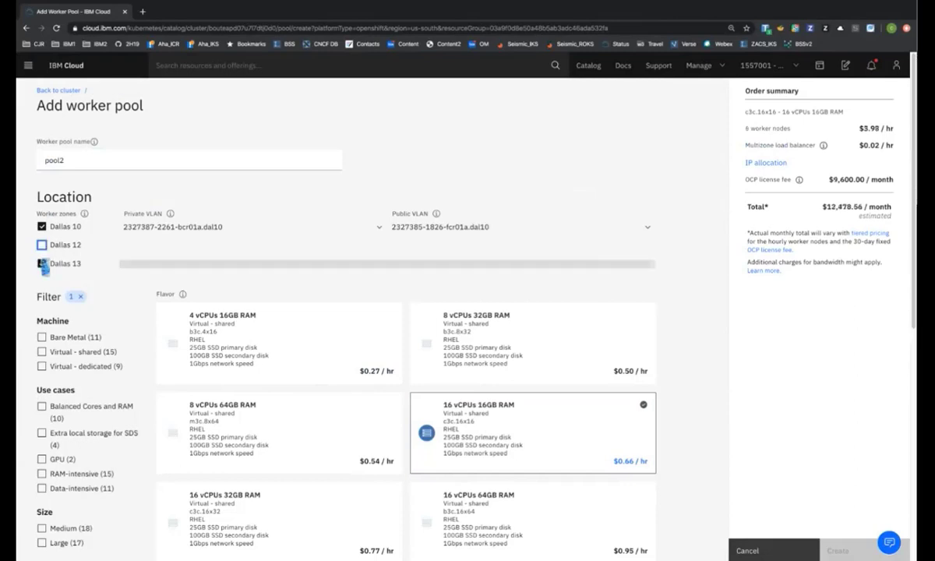
pyautogui.click(42, 263)
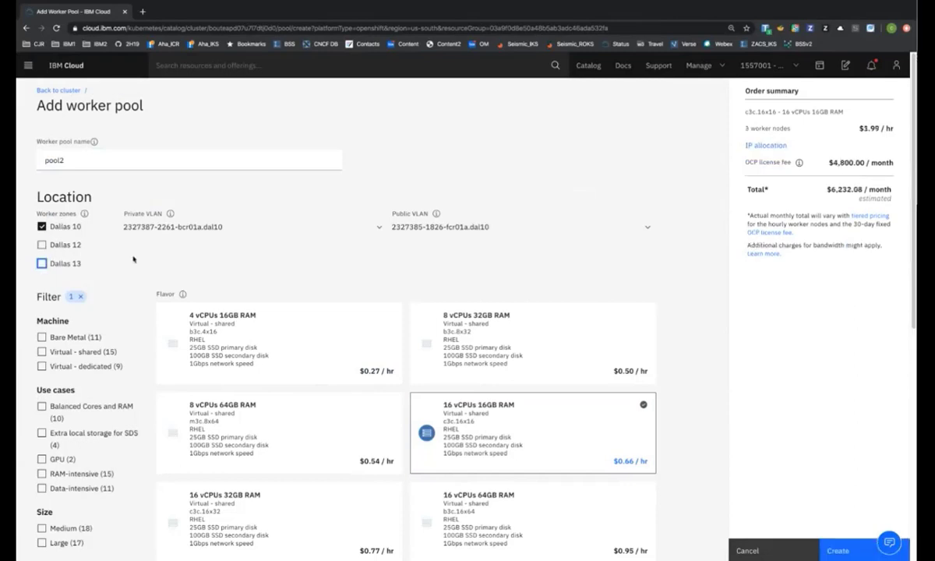
# - Create the pool2 worker pool, keeping the default disk encryption, node count and license entitlement
pyautogui.scroll(-3, 234, 374)
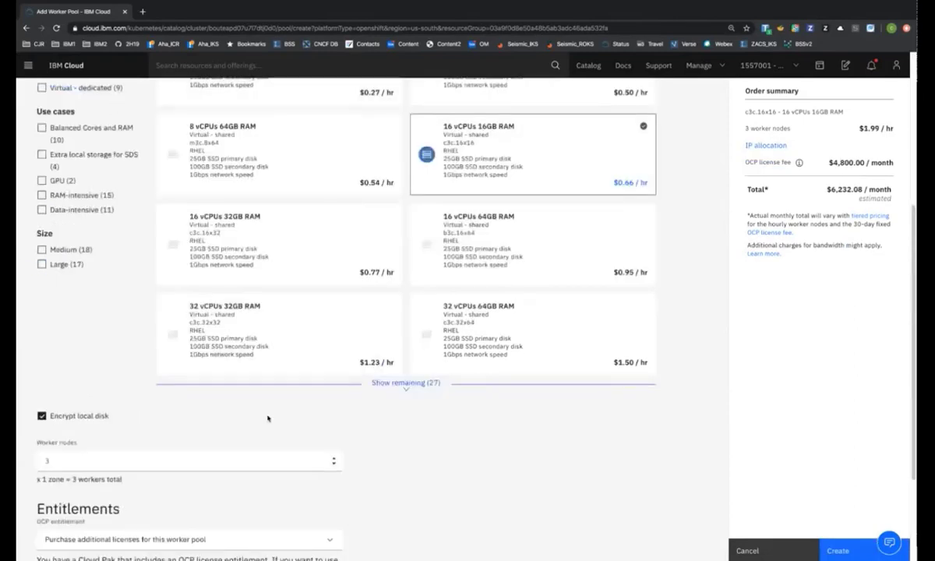
pyautogui.scroll(-3, 267, 417)
pyautogui.click(86, 534)
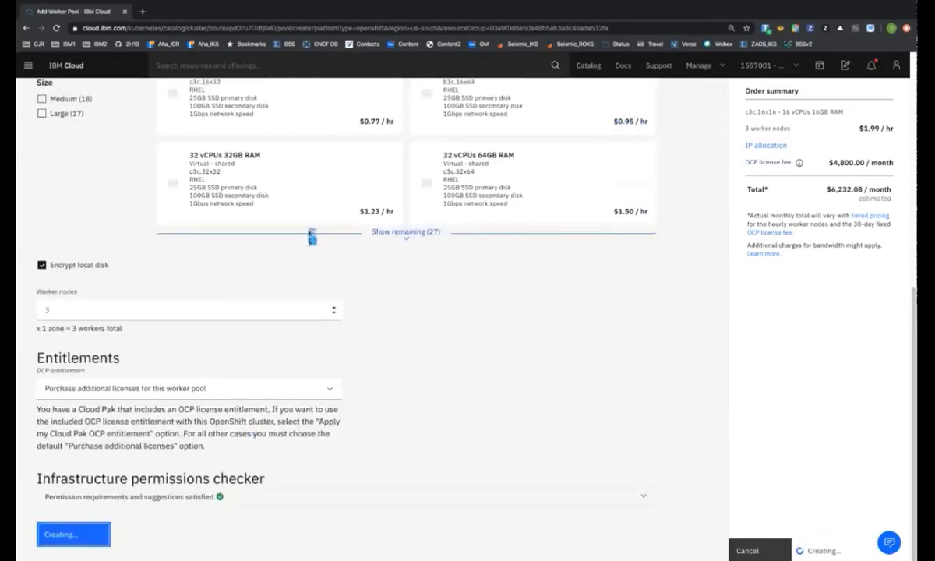
pyautogui.scroll(4, 65, 87)
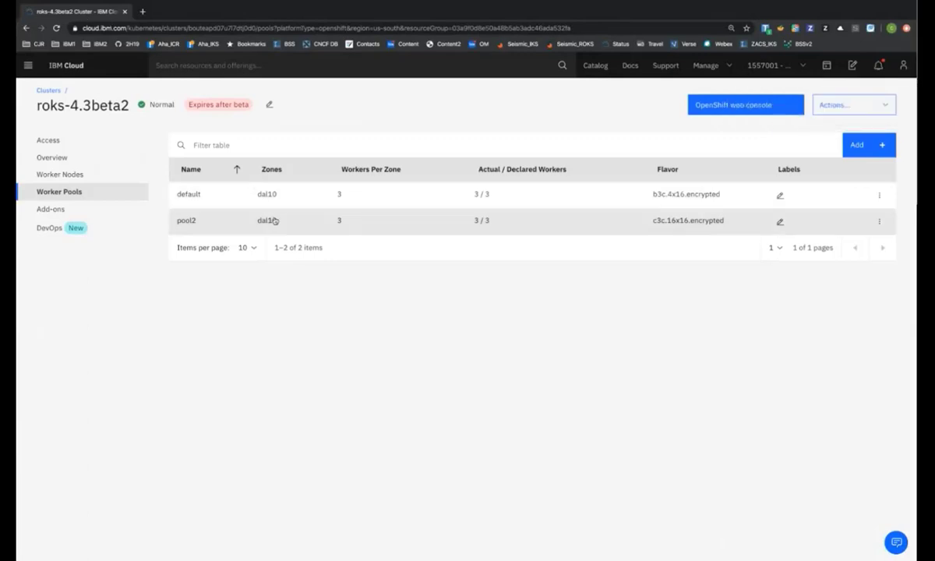
# - Review the cluster's add-ons and try to open the Diagnostics and Debug Tool dashboard
pyautogui.click(82, 212)
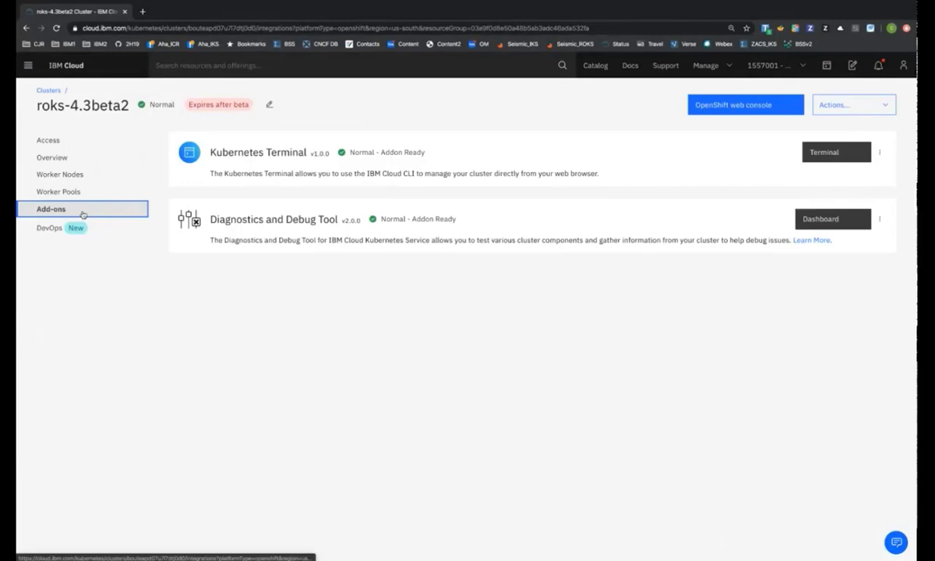
pyautogui.click(848, 226)
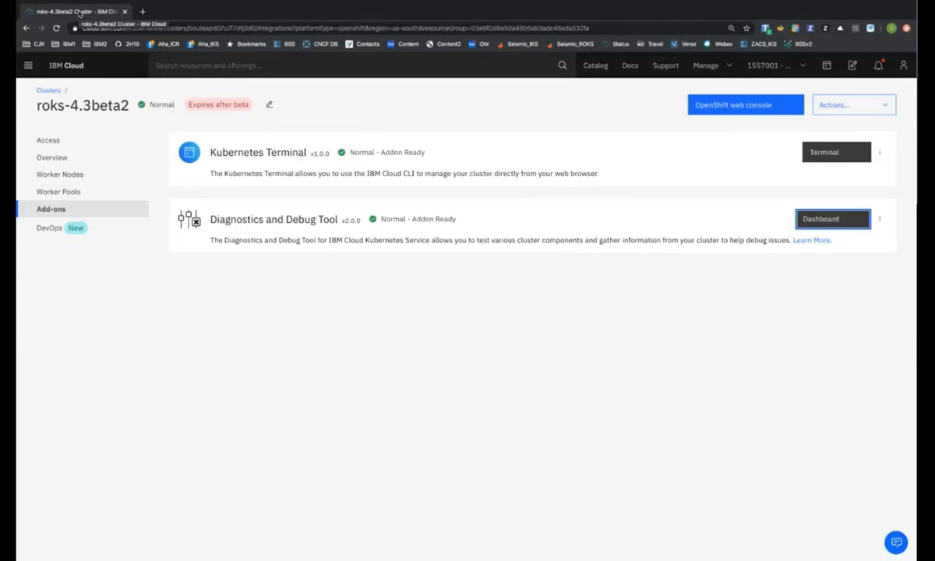
pyautogui.click(243, 282)
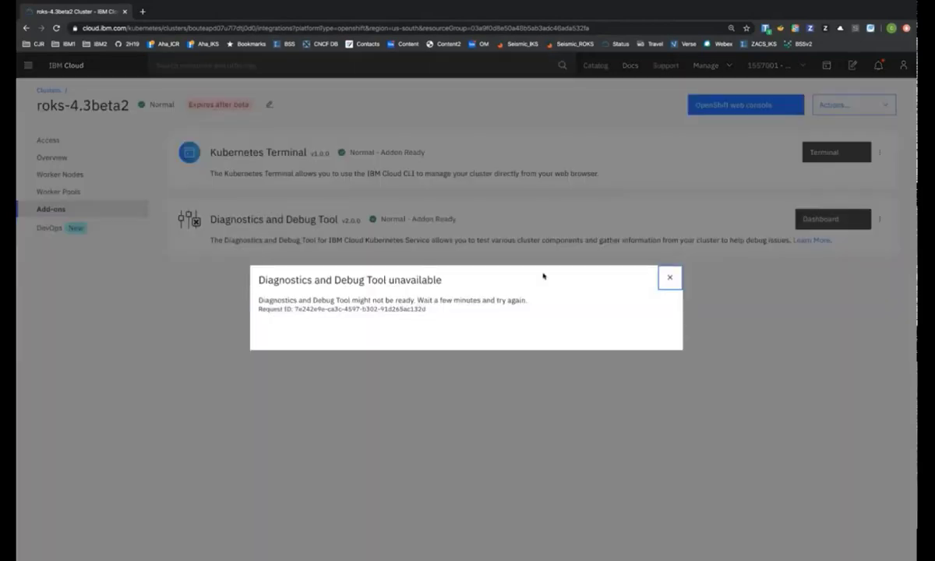
pyautogui.click(666, 276)
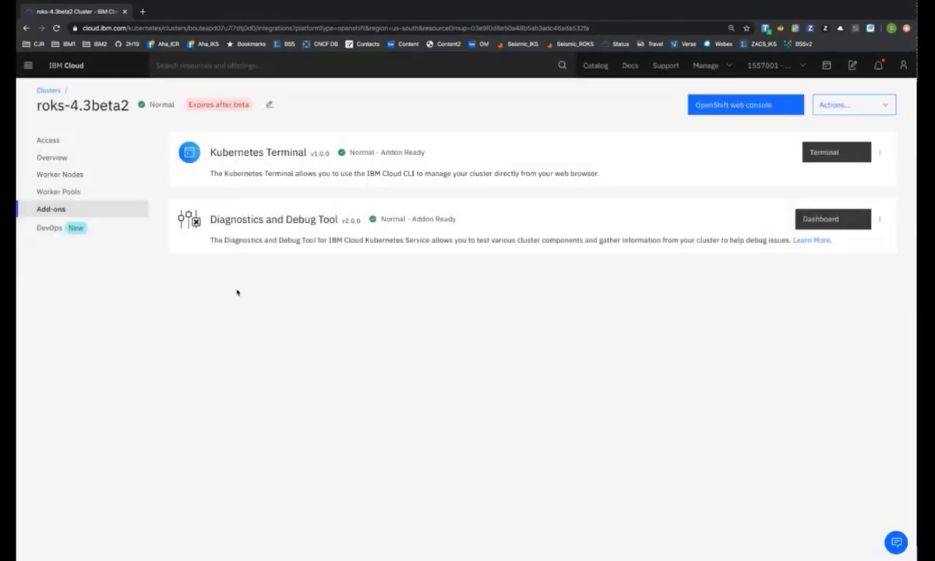
# - View the cluster's DevOps page for deploying apps with a Continuous Delivery toolchain
pyautogui.click(90, 232)
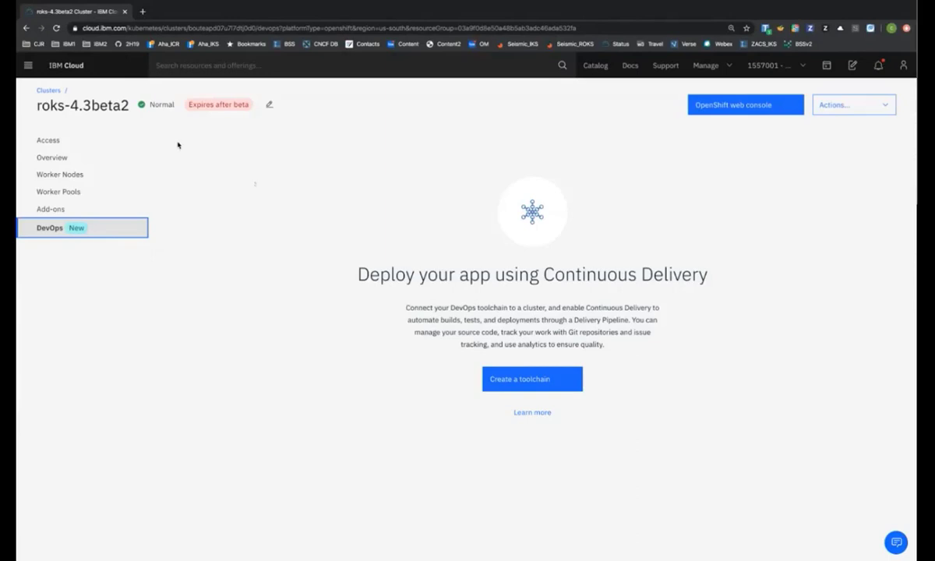
pyautogui.click(102, 169)
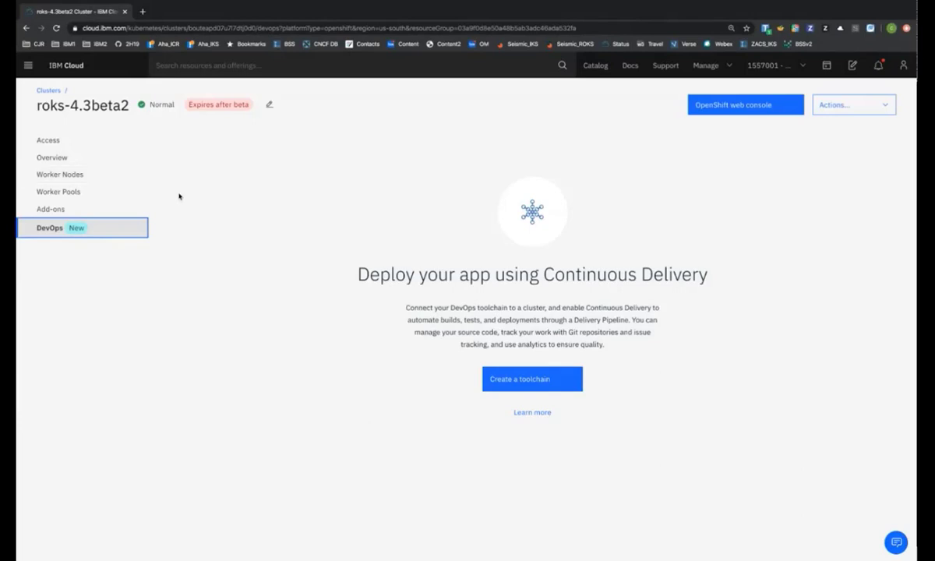
# - Launch the cluster's OpenShift web console and submit the saved IBMid e-mail on the IBM login page
pyautogui.click(743, 109)
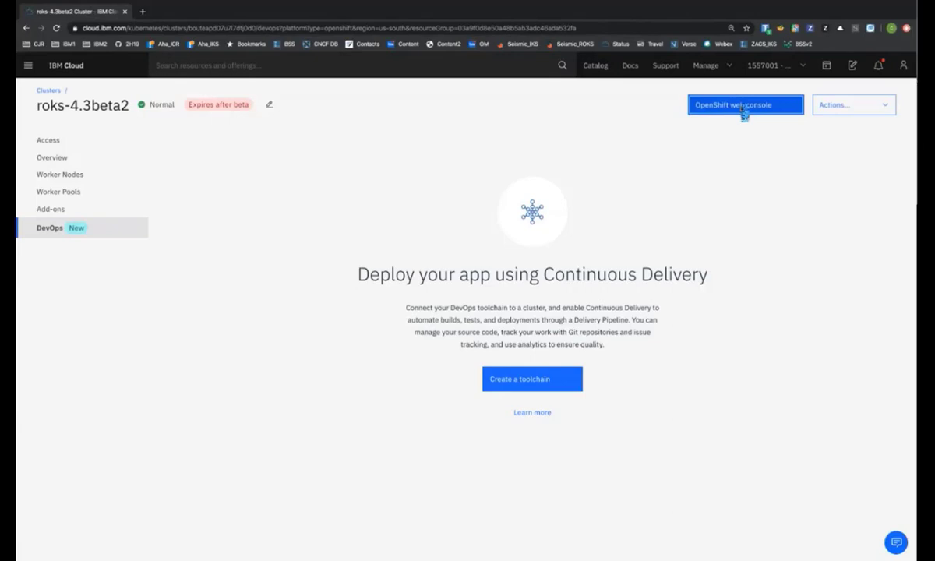
pyautogui.click(744, 110)
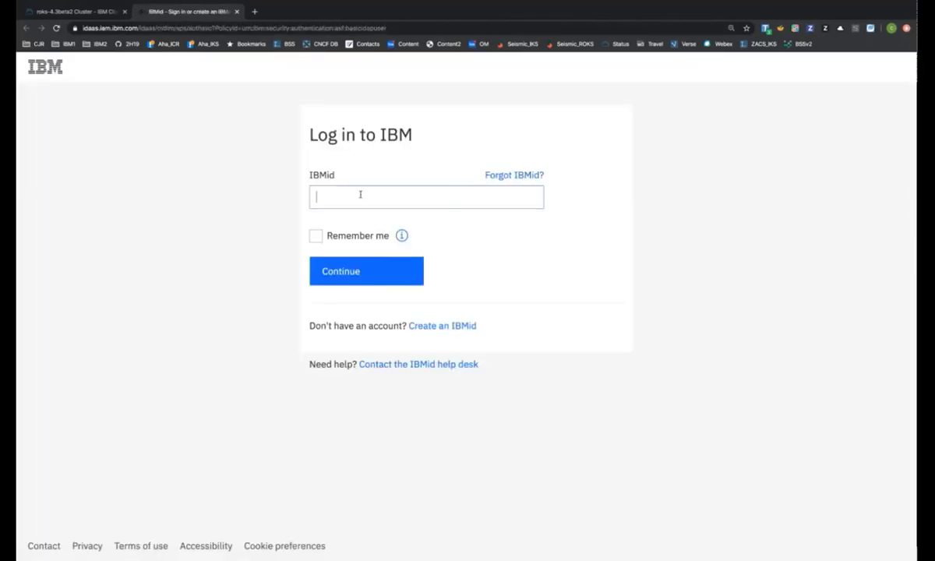
pyautogui.click(360, 195)
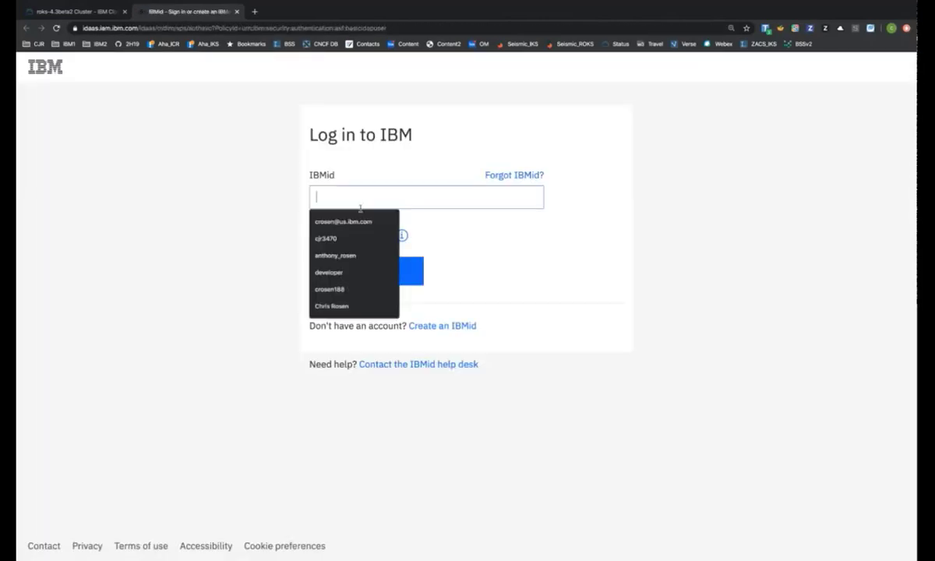
pyautogui.click(362, 218)
pyautogui.click(376, 268)
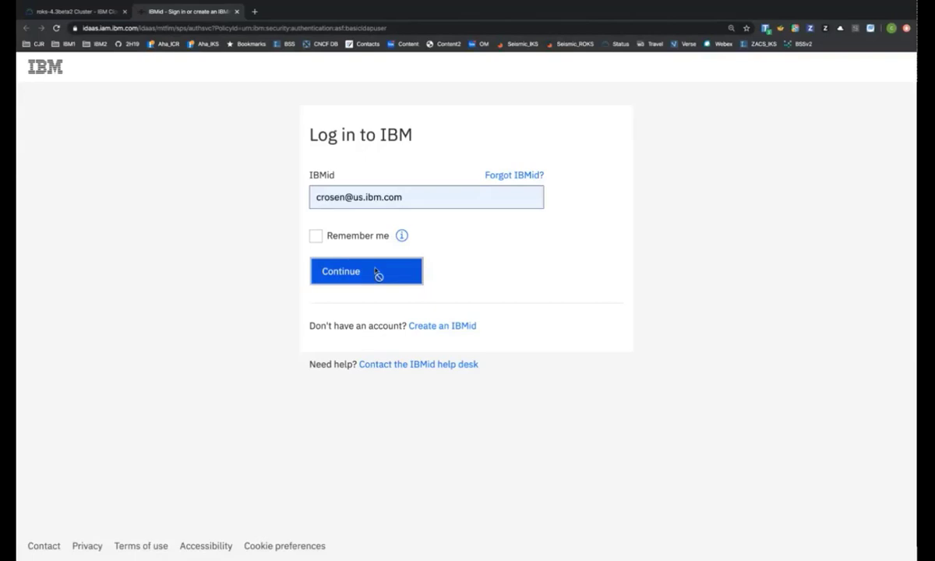
# - Finish the IBM login and open the cluster's list of installed operators in the OpenShift web console
pyautogui.click(372, 282)
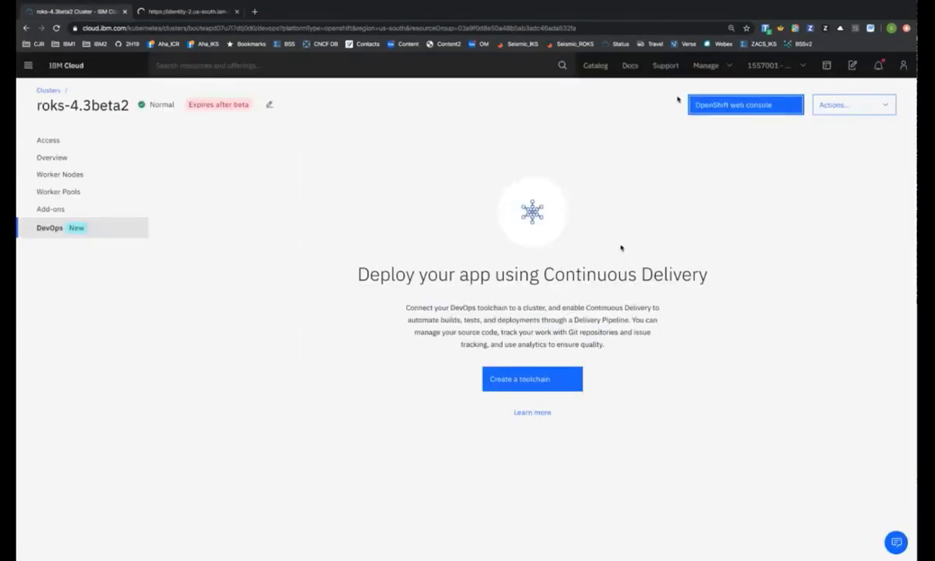
pyautogui.click(195, 12)
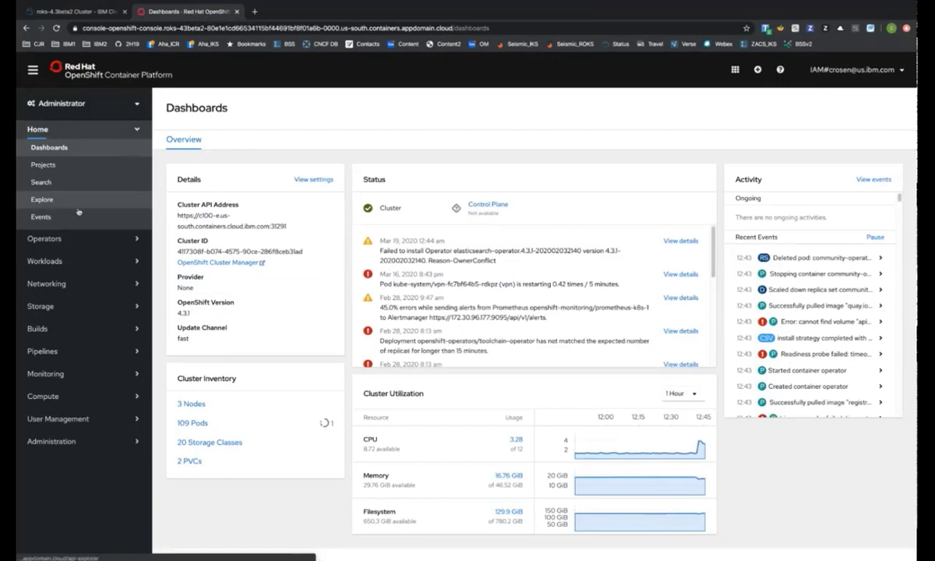
pyautogui.click(73, 238)
pyautogui.click(60, 256)
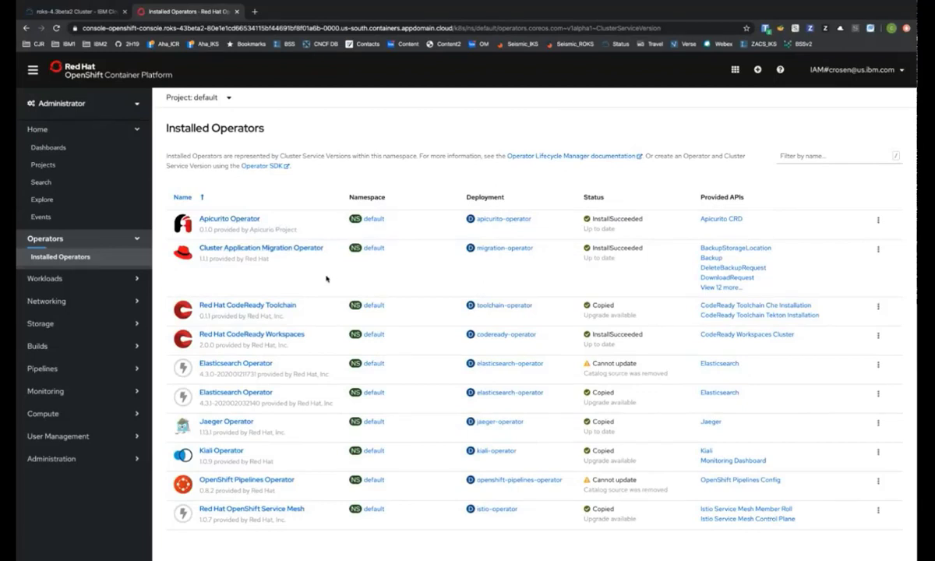
# - Switch the OpenShift console to the Developer perspective and view the default project's builds and pipelines
pyautogui.click(78, 103)
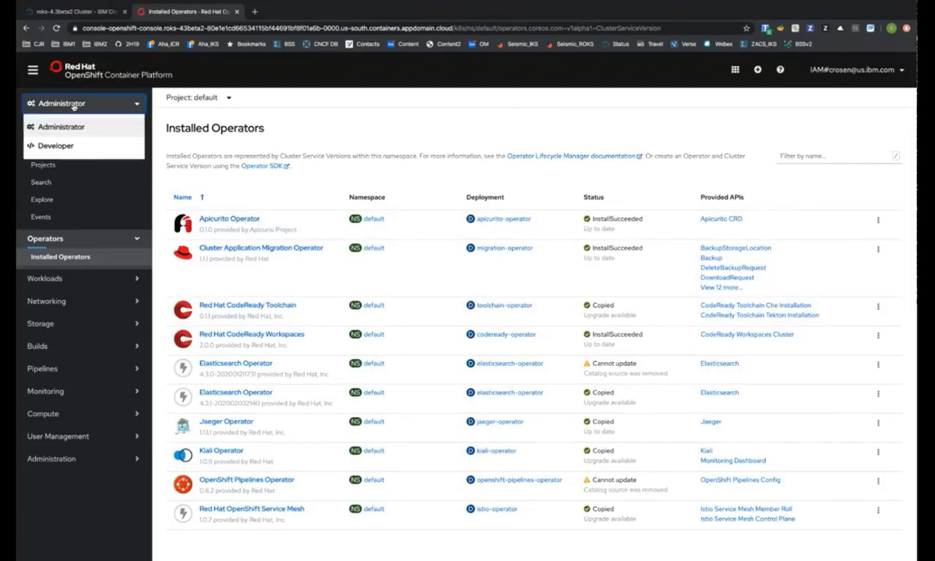
pyautogui.click(74, 146)
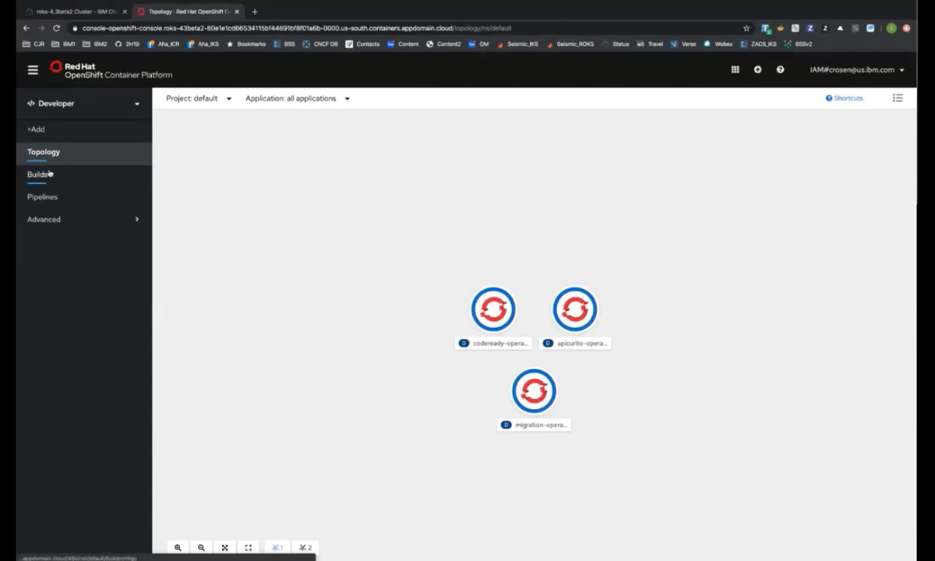
pyautogui.click(49, 173)
pyautogui.click(45, 198)
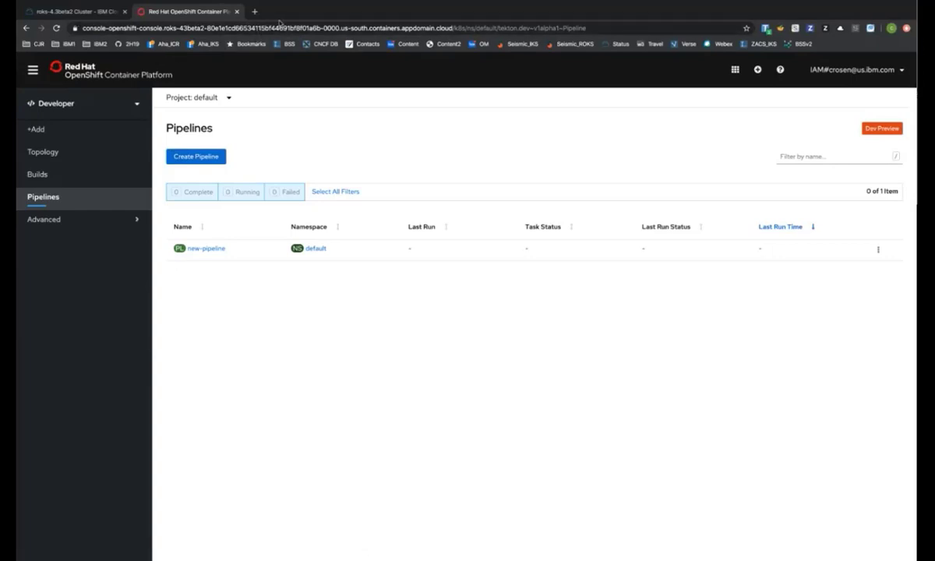
# - Take the browser window out of full screen and shift it on the desktop
pyautogui.moveTo(24, 11)
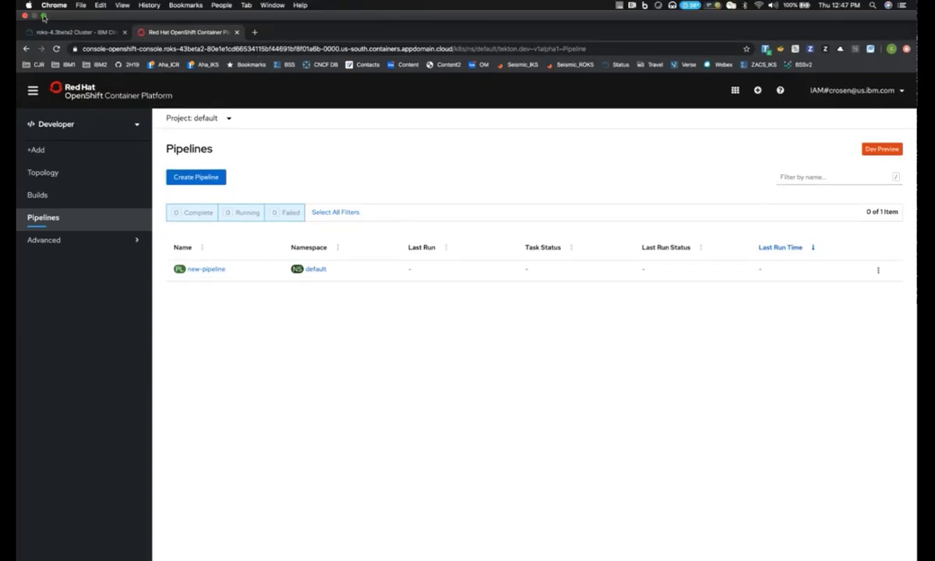
pyautogui.click(44, 16)
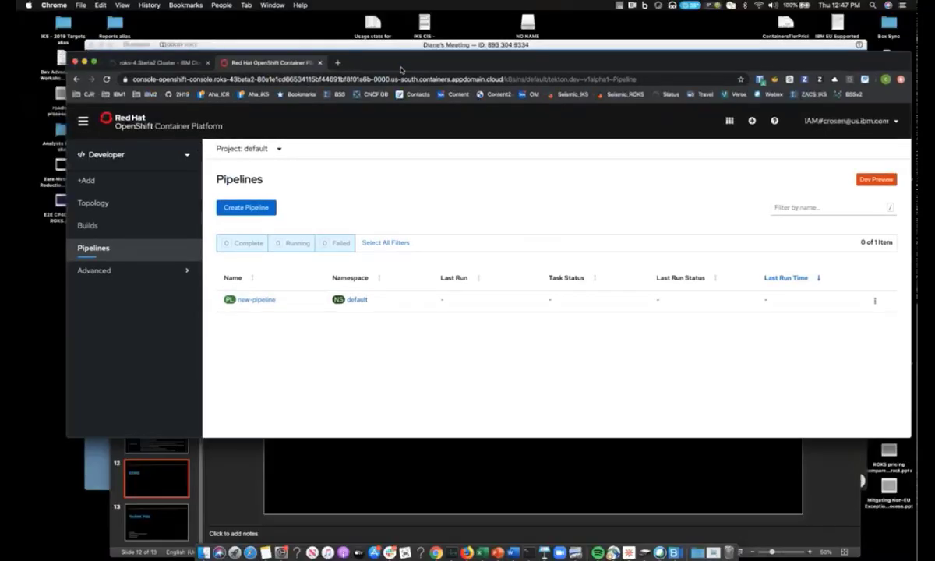
pyautogui.moveTo(402, 71); pyautogui.dragTo(382, 70)
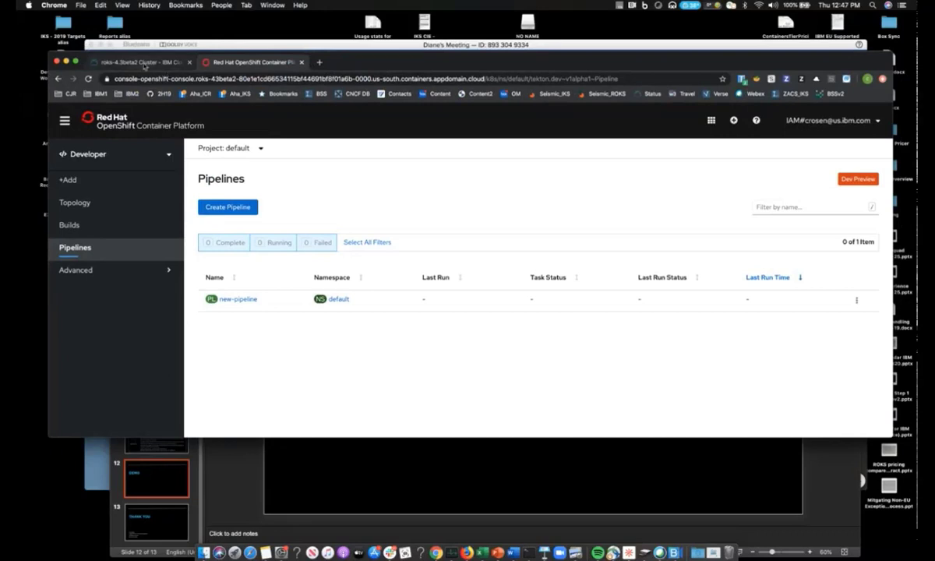
# - Return to IBM Cloud and open the creation form for Red Hat OpenShift on IBM Cloud from the catalog
pyautogui.click(140, 63)
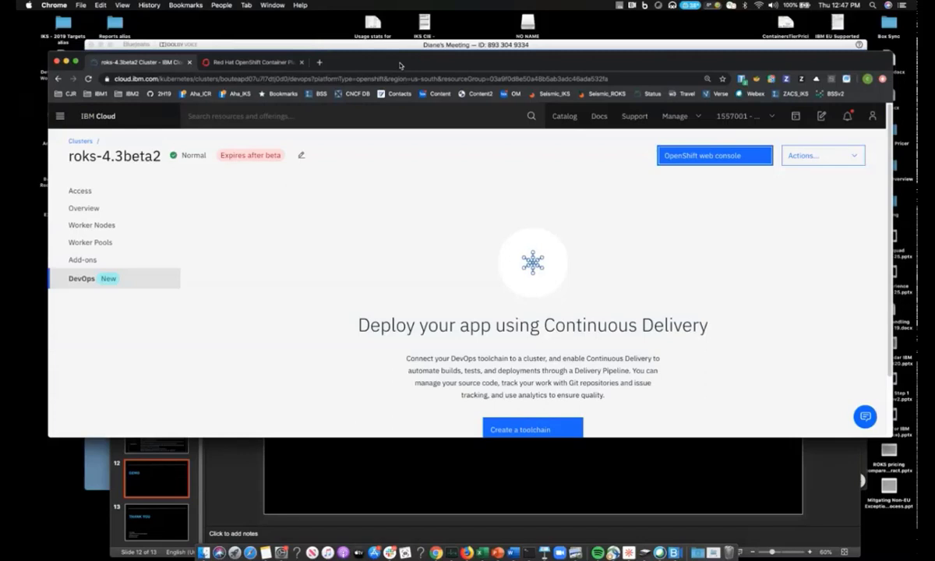
pyautogui.moveTo(400, 65); pyautogui.dragTo(389, 46)
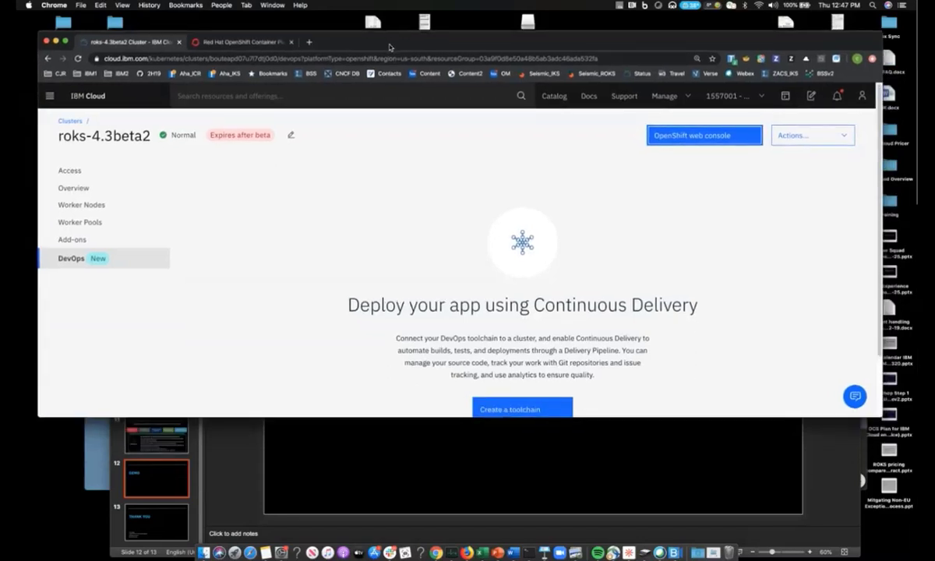
pyautogui.click(554, 96)
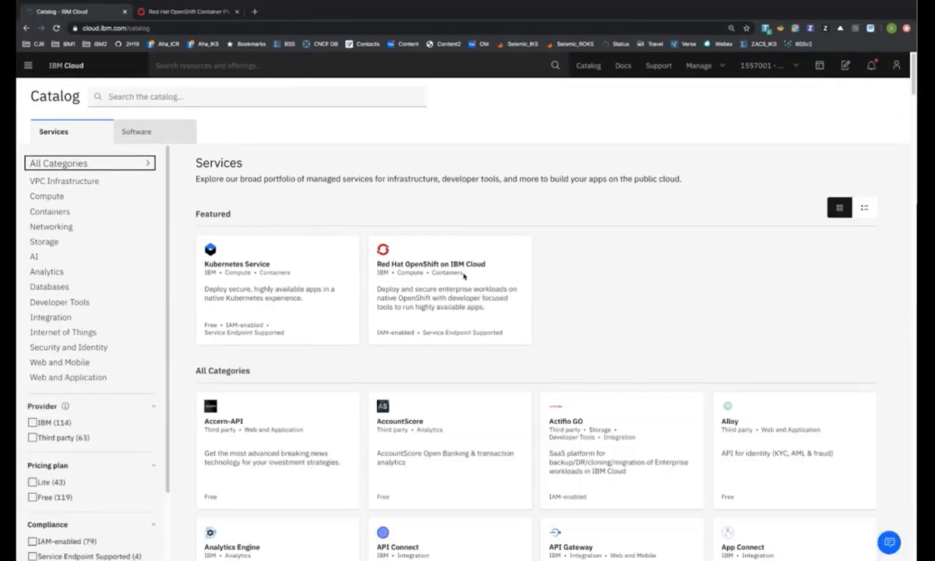
pyautogui.click(448, 296)
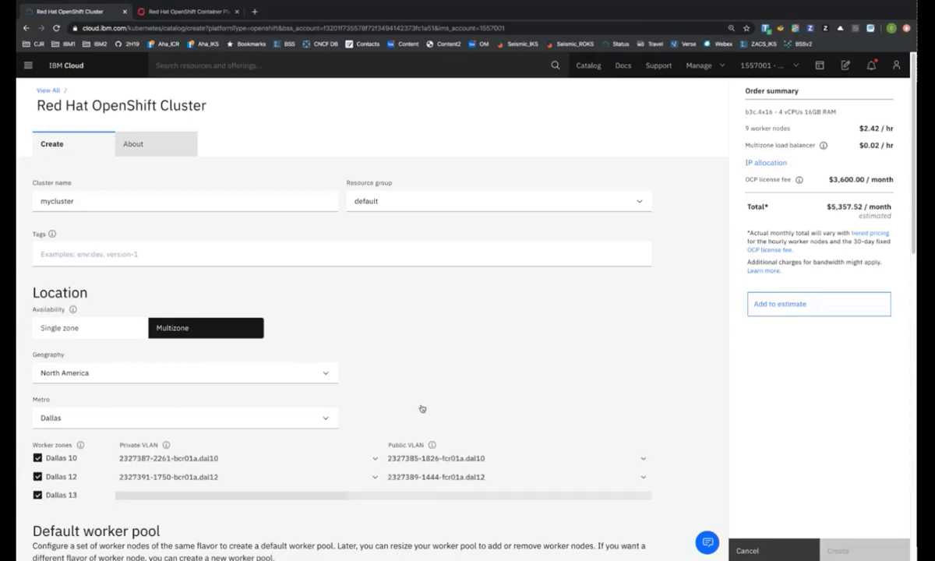
# - Choose OpenShift version 4.3.1 for the default worker pool and filter the flavors to Bare Metal machines
pyautogui.scroll(-5, 351, 430)
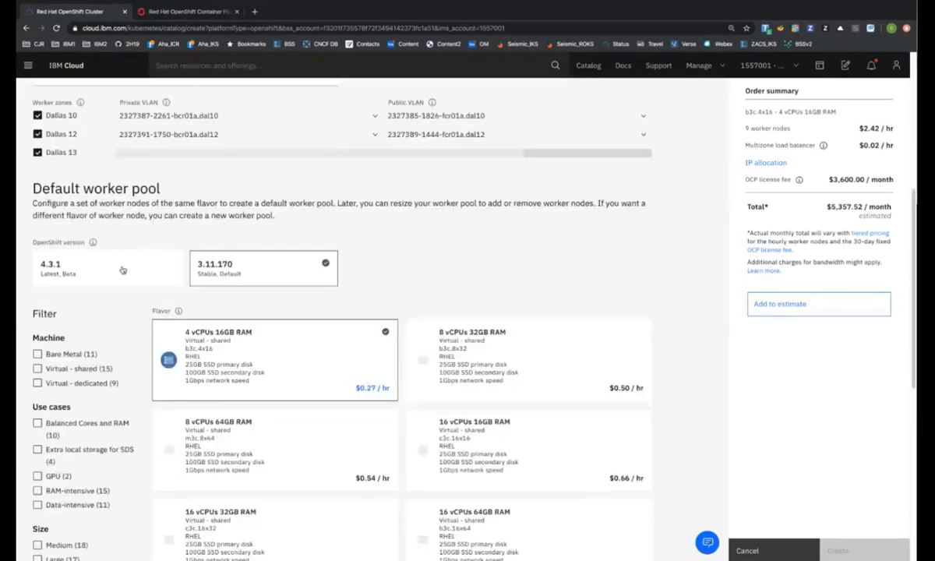
pyautogui.click(109, 265)
pyautogui.click(62, 354)
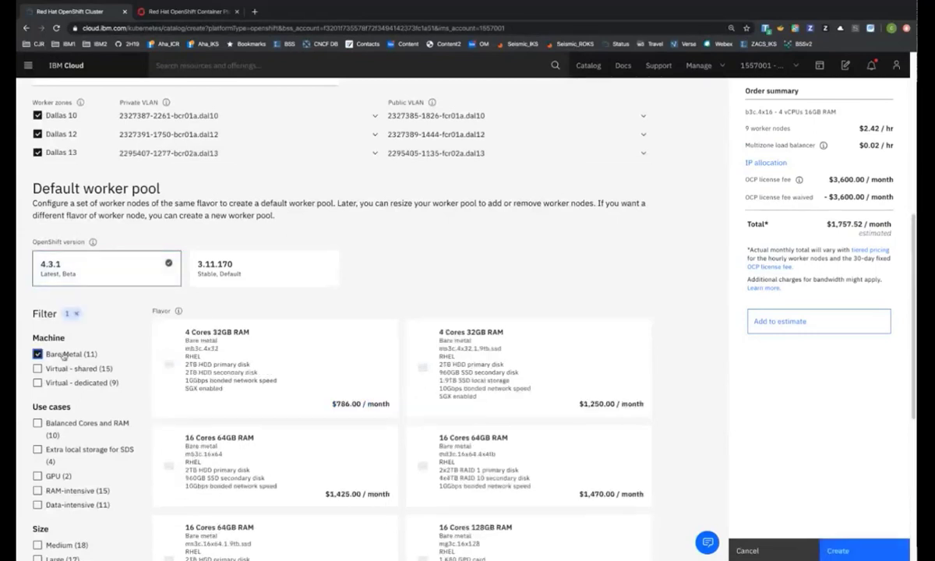
pyautogui.scroll(-1, 392, 316)
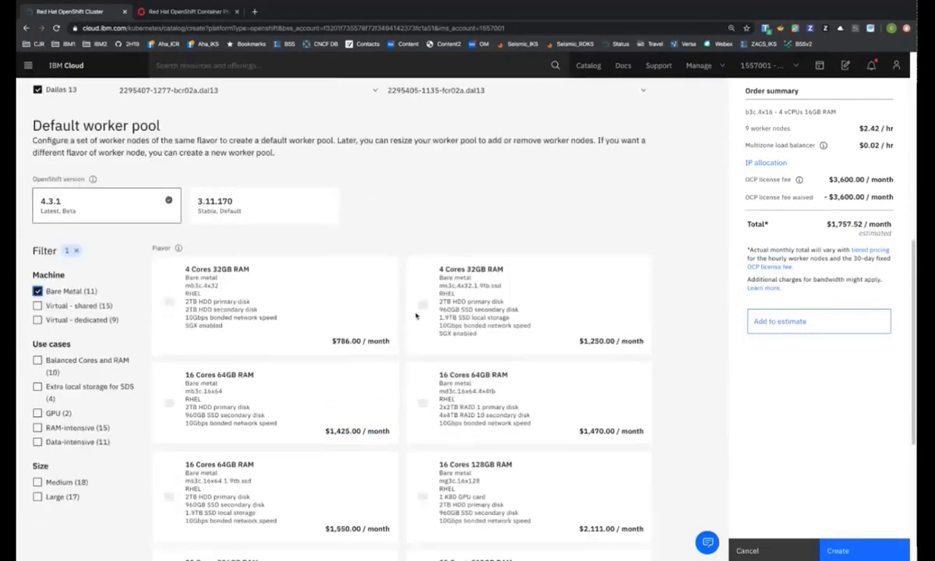
# - Try the mb3c.16x64 and md3c.16x64.4x4tb flavors, then filter by Extra local storage for SDS and select the 4 Cores 32GB RAM flavor ms3c.4x32.1.9tb.ssd
pyautogui.click(374, 387)
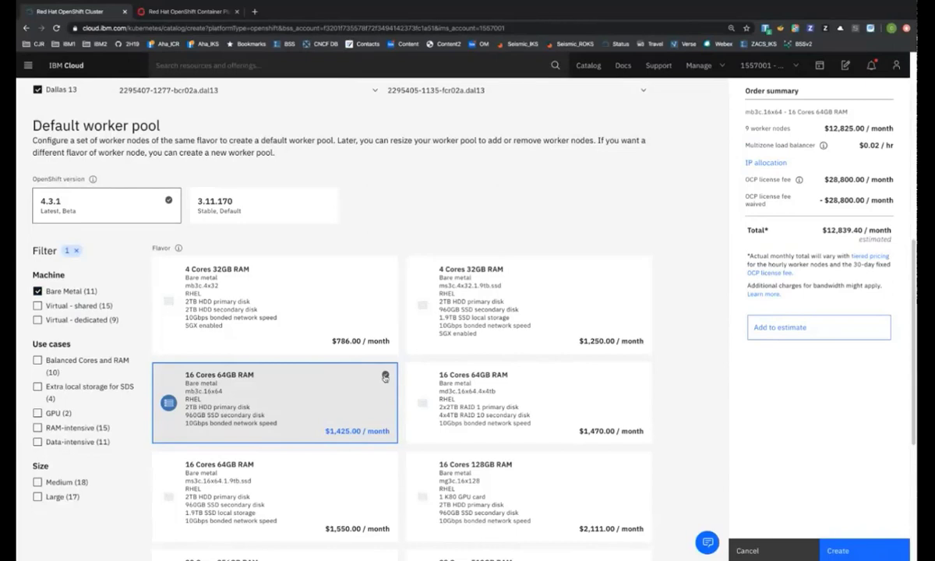
pyautogui.click(491, 390)
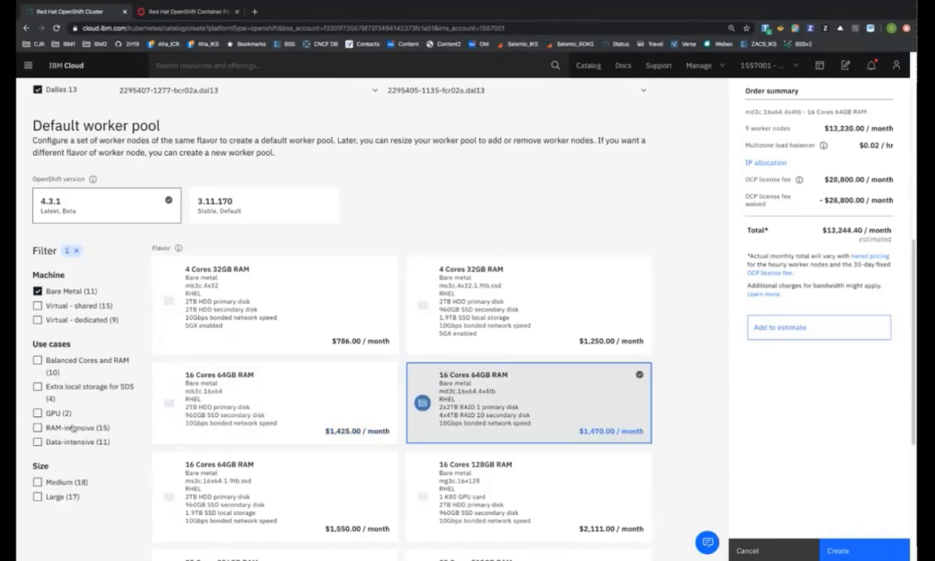
pyautogui.click(64, 388)
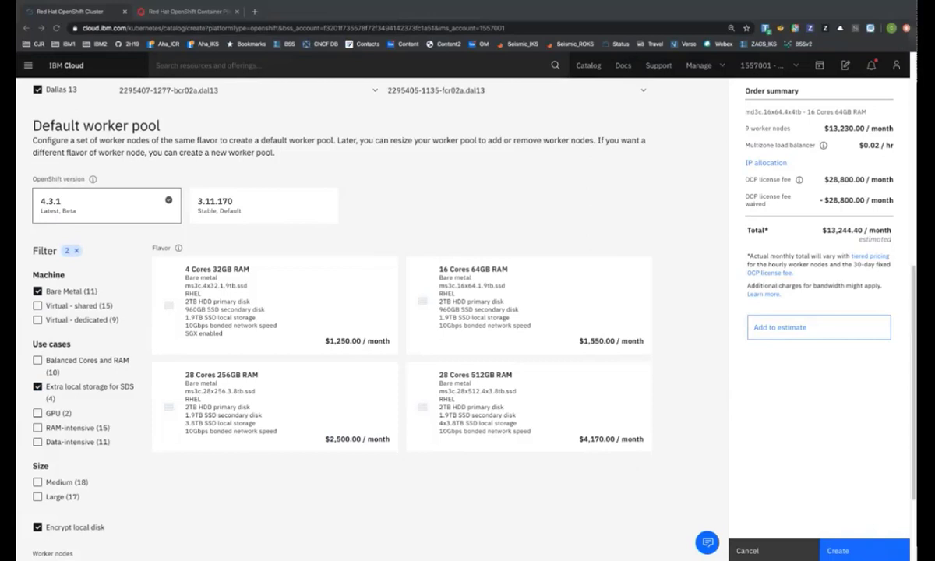
pyautogui.click(277, 285)
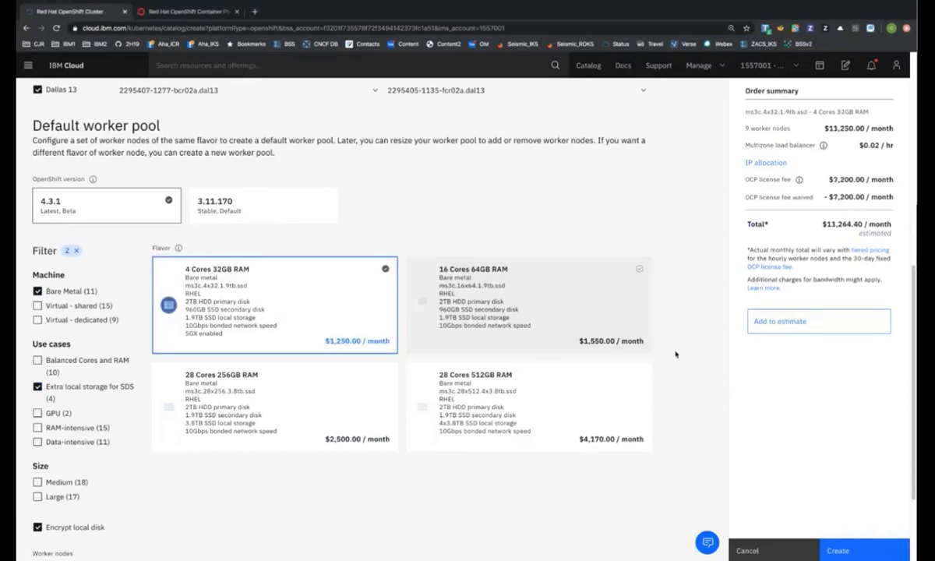